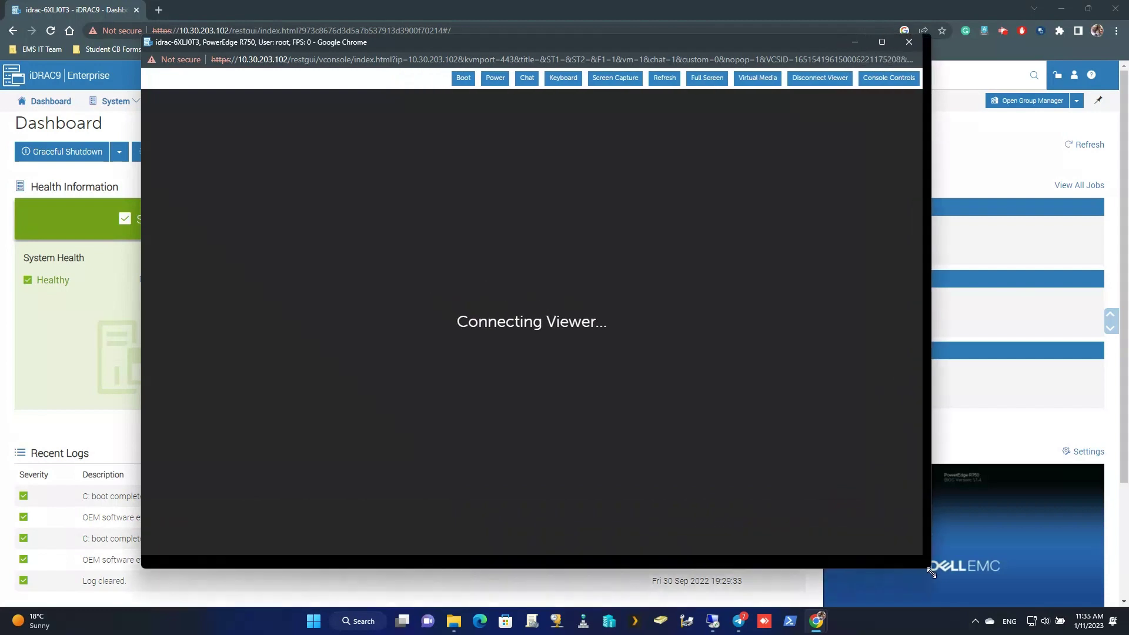
Step: Move and enlarge the virtual console window, and boot the server into the Lifecycle Controller
left_click_drag(648, 49, 597, 46)
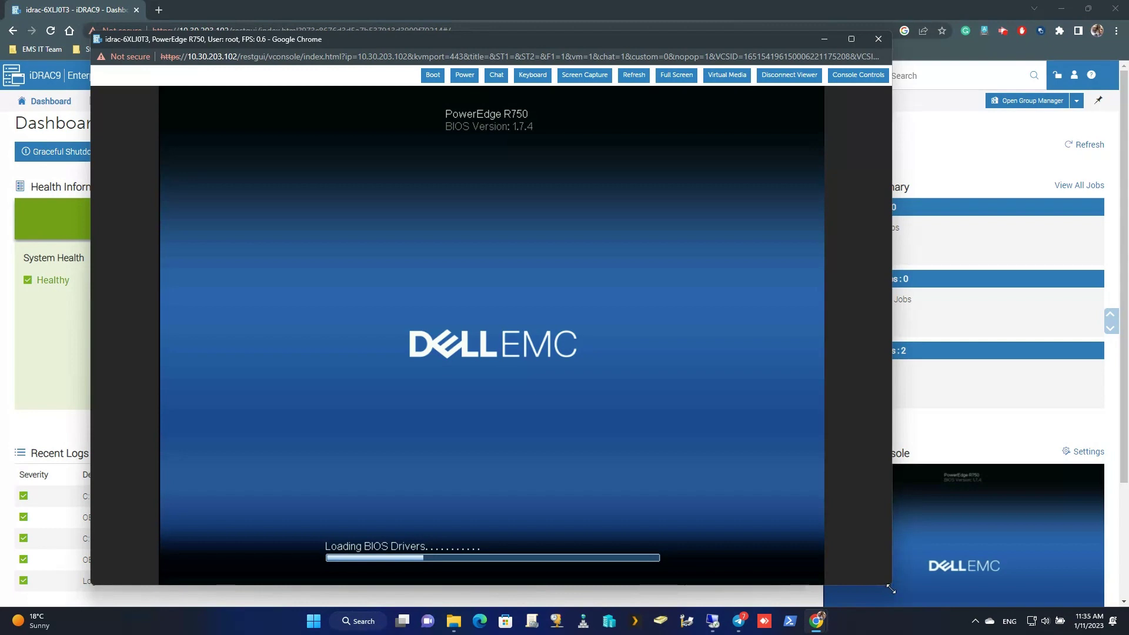
left_click_drag(891, 589, 943, 595)
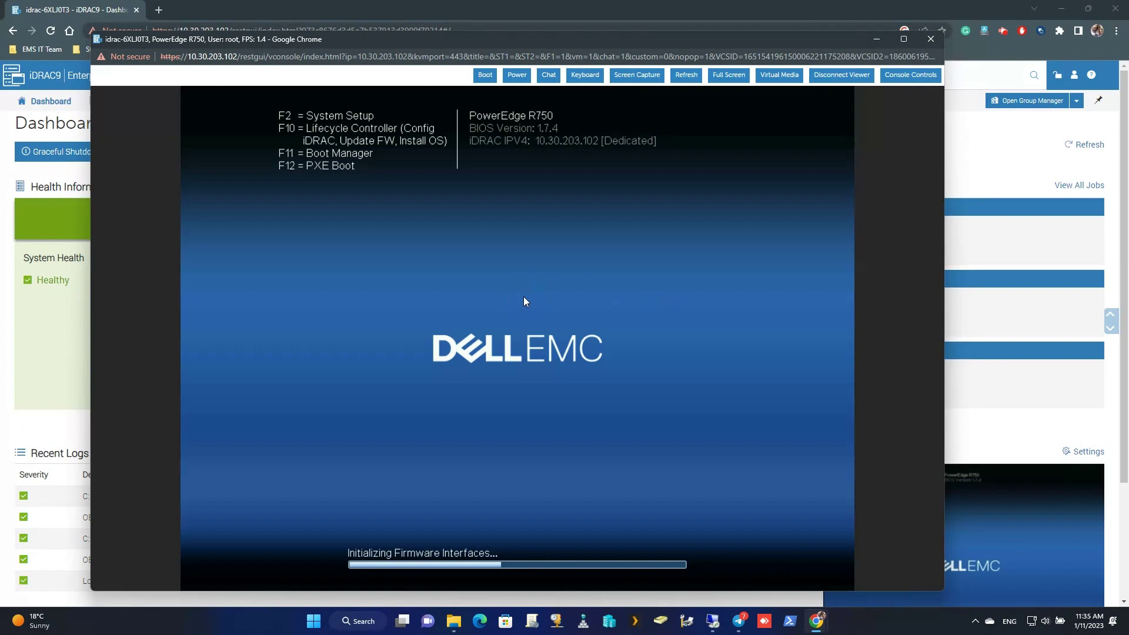
key("F10")
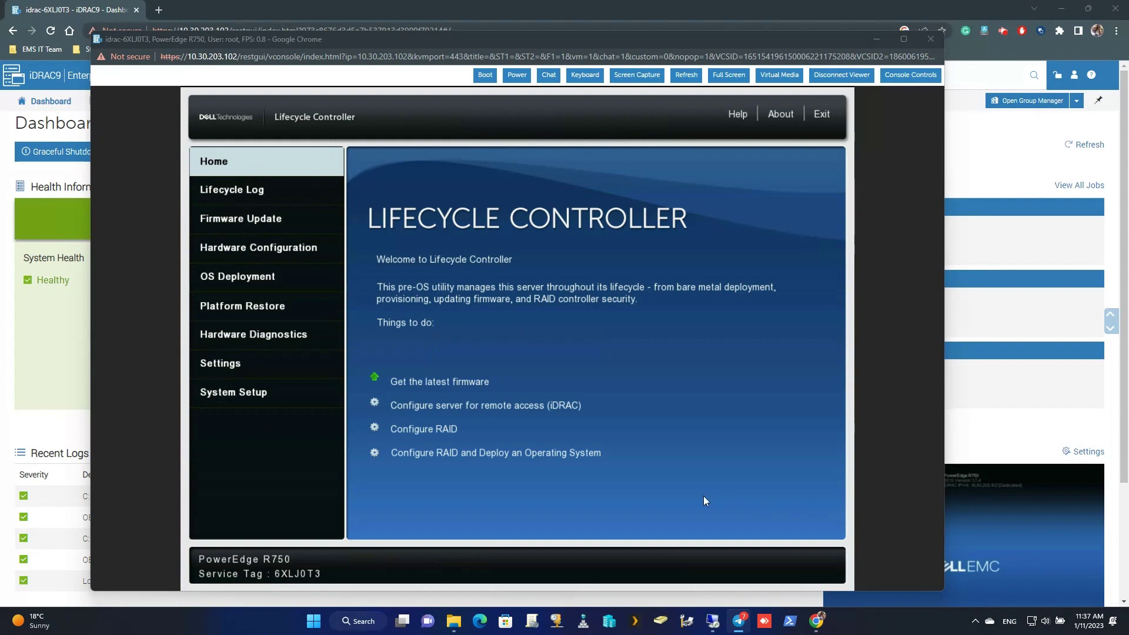
Step: Start the RAID configuration wizard for the PERC H755 Adapter in Slot 2 with Windows RAID and choose RAID 5
left_click(426, 429)
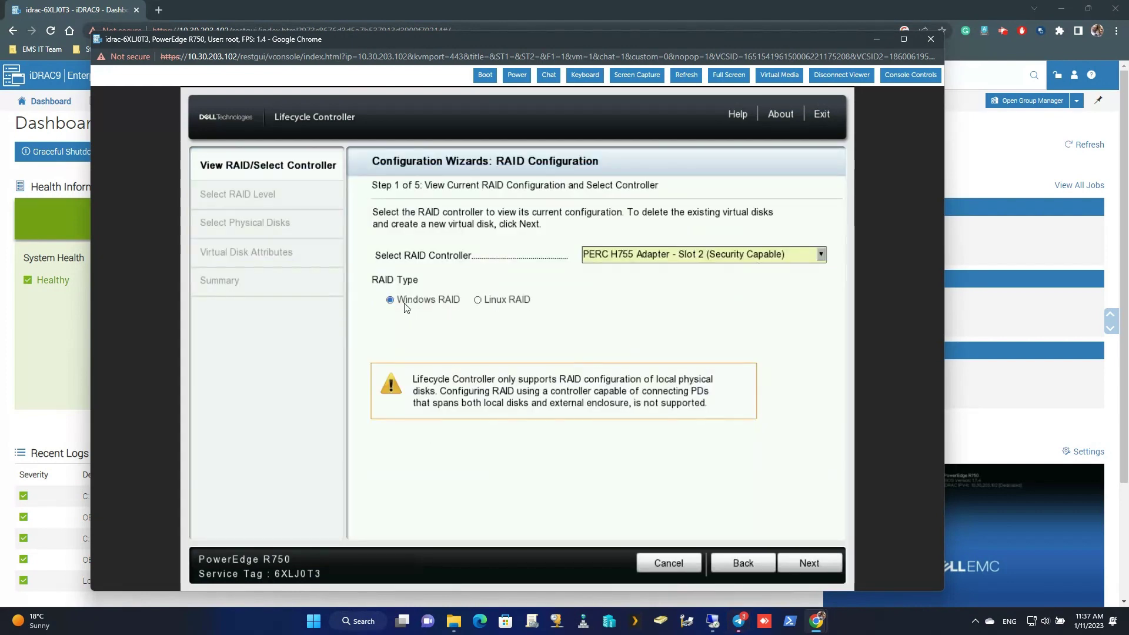
left_click(819, 562)
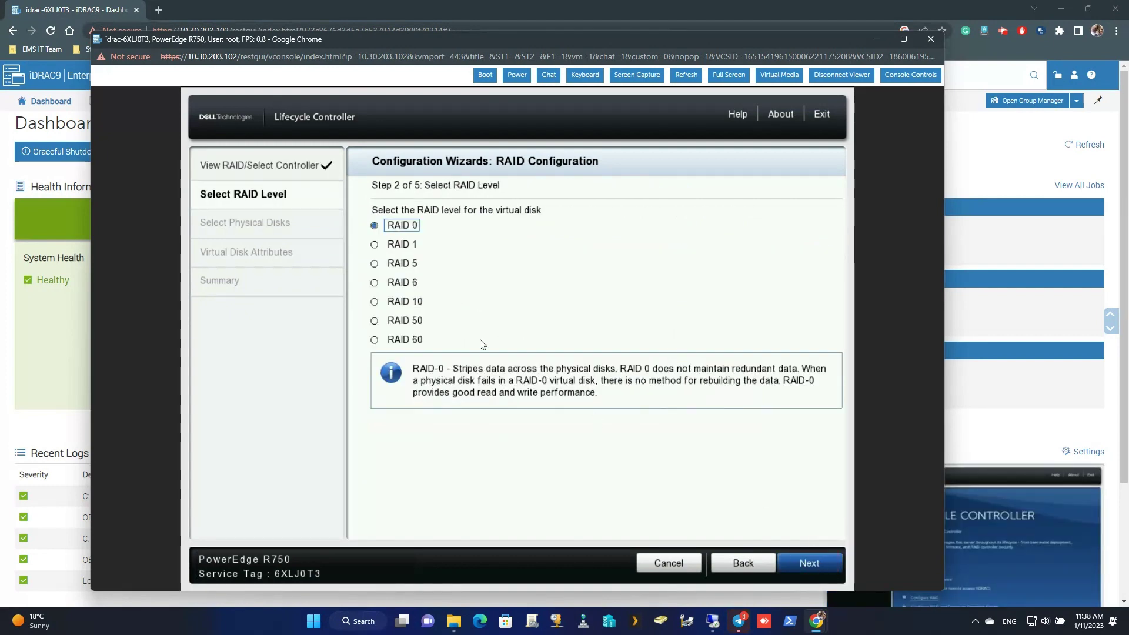
left_click(377, 264)
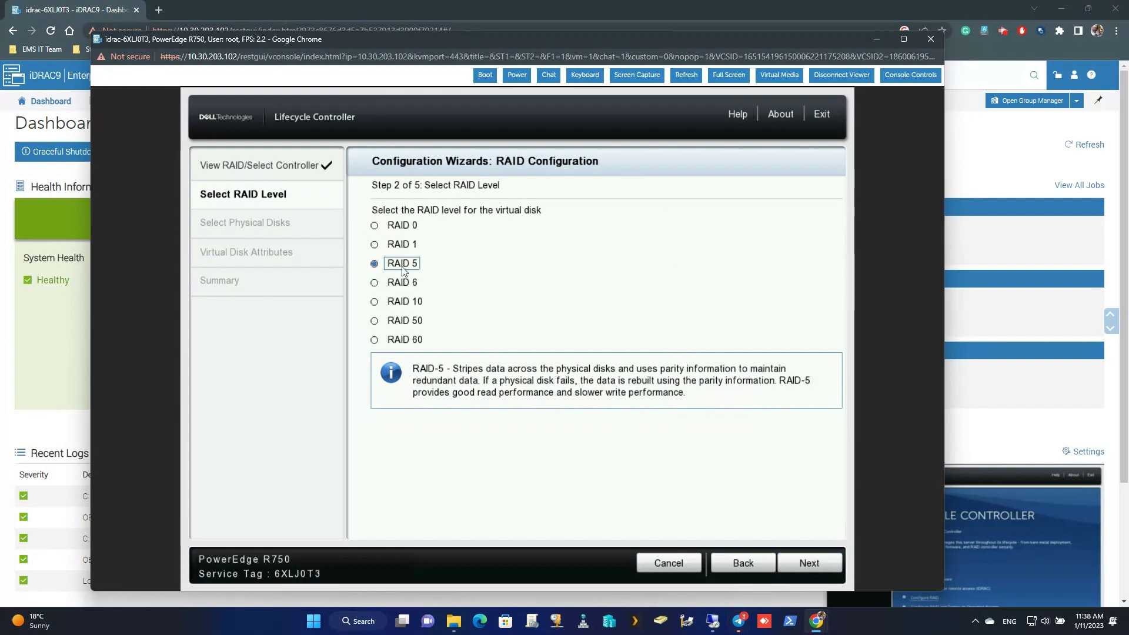
left_click(815, 563)
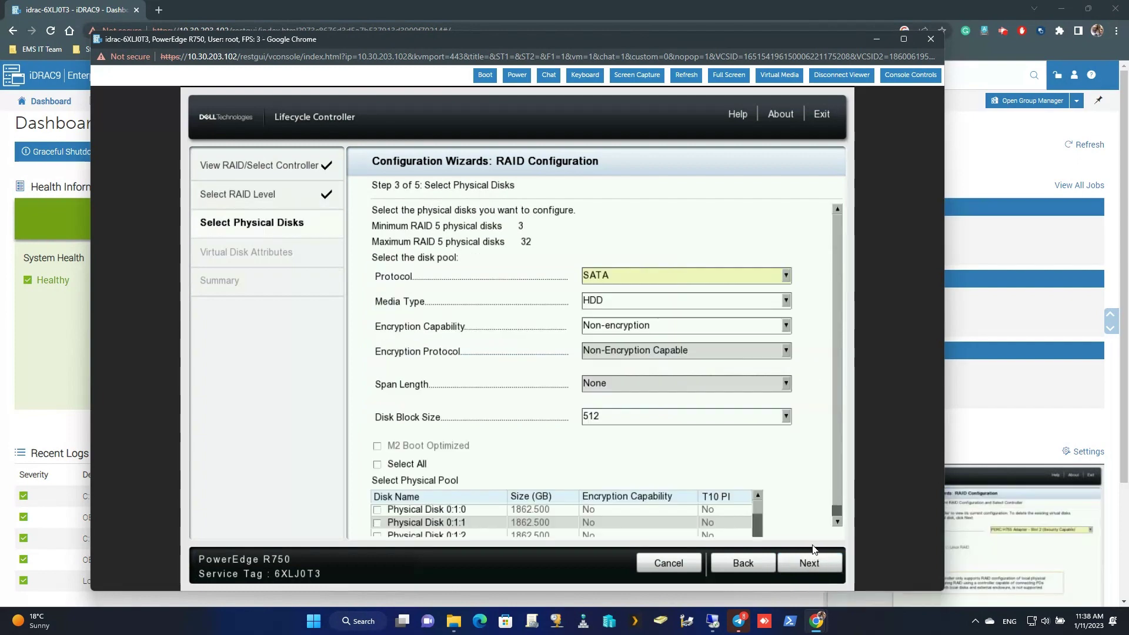
Step: Select all physical disks in the SATA HDD pool for the RAID 5 array and proceed to the virtual disk attributes
left_click(376, 465)
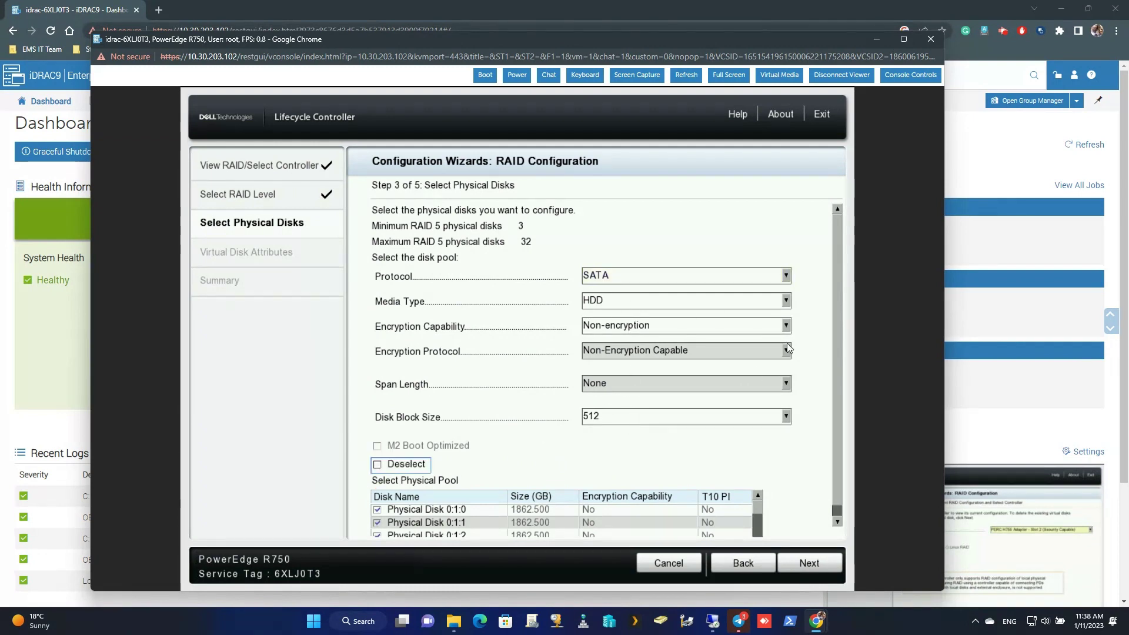
left_click_drag(839, 305, 836, 426)
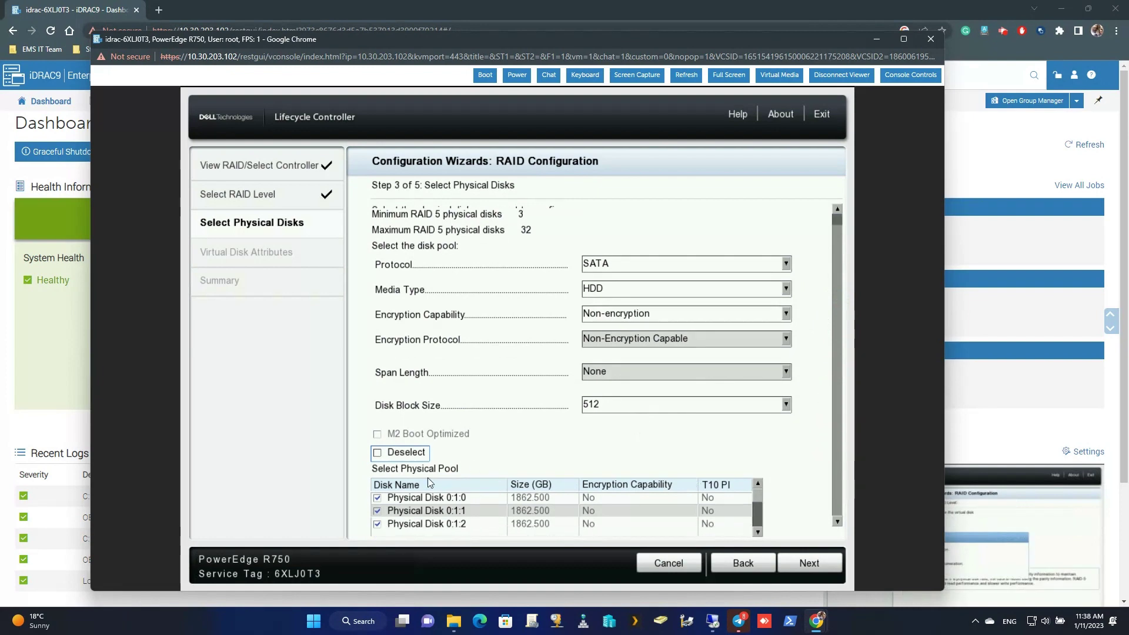
left_click(807, 564)
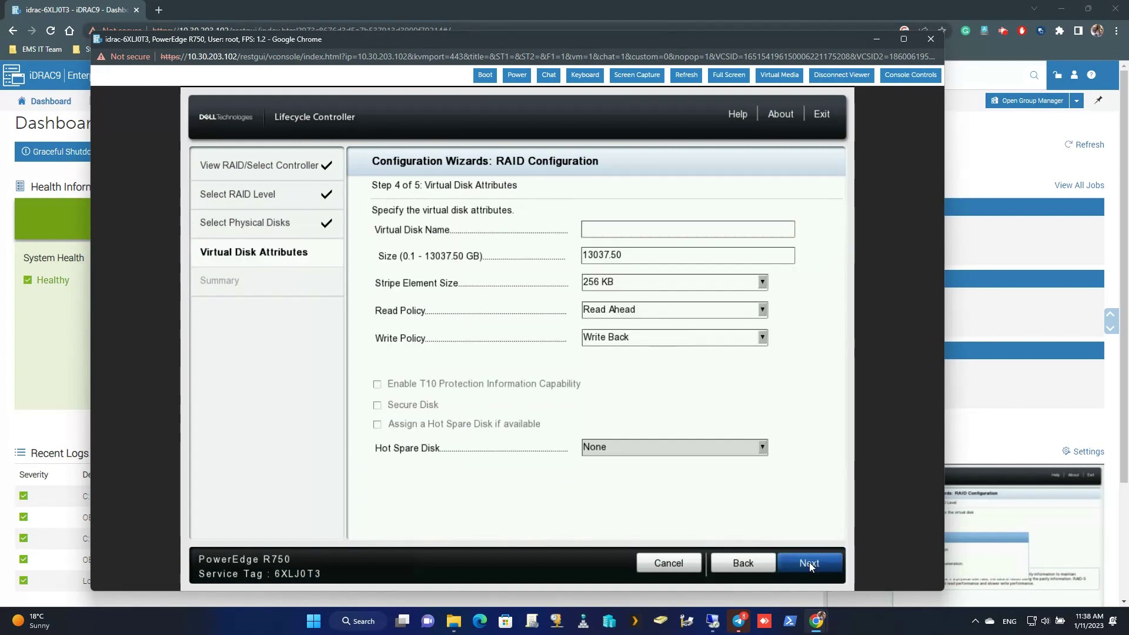
Step: Name the virtual disk Log, set its size to 200 GB, and continue to the summary
left_click(604, 235)
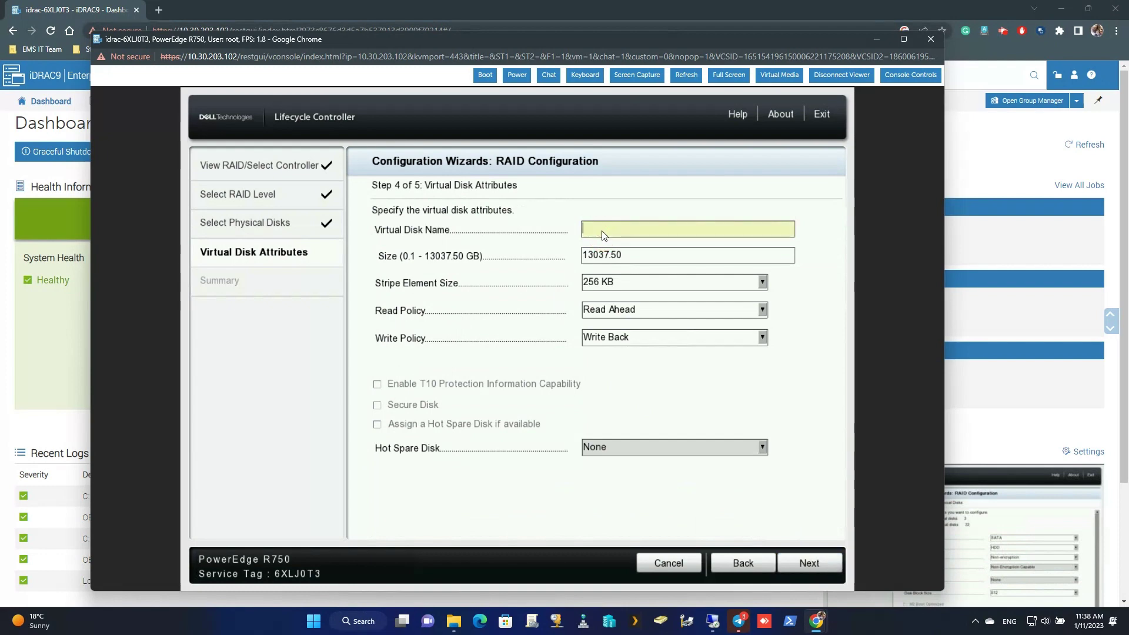
type("Log")
left_click(623, 257)
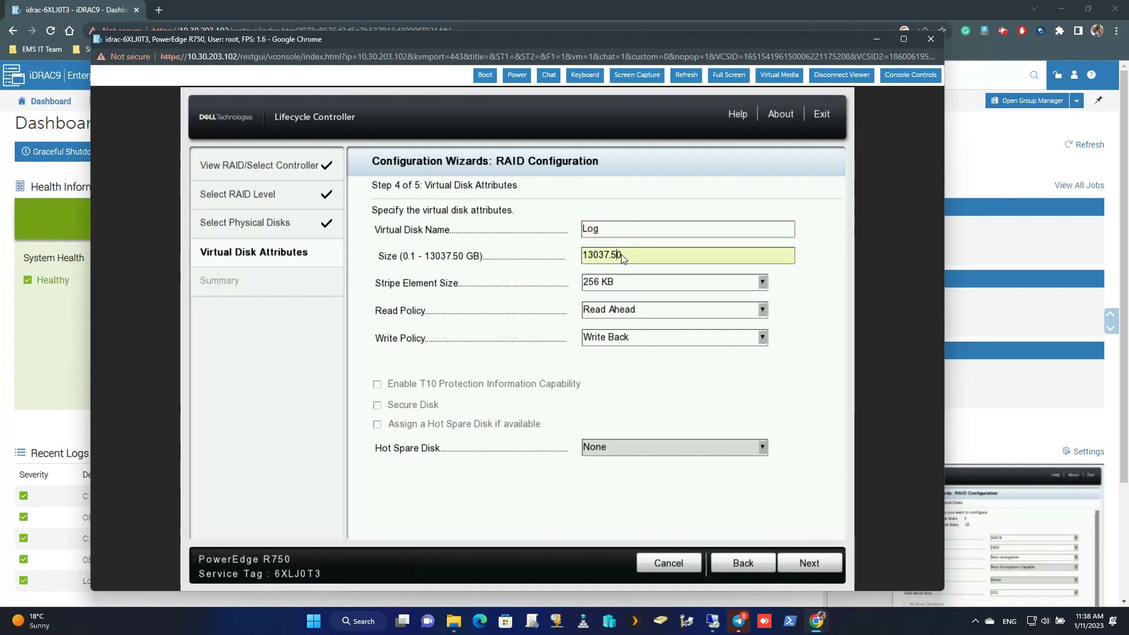
key("BackSpace")
key("BackSpace")
key("BackSpace")
key("BackSpace")
key("BackSpace")
key("BackSpace")
key("BackSpace")
key("BackSpace")
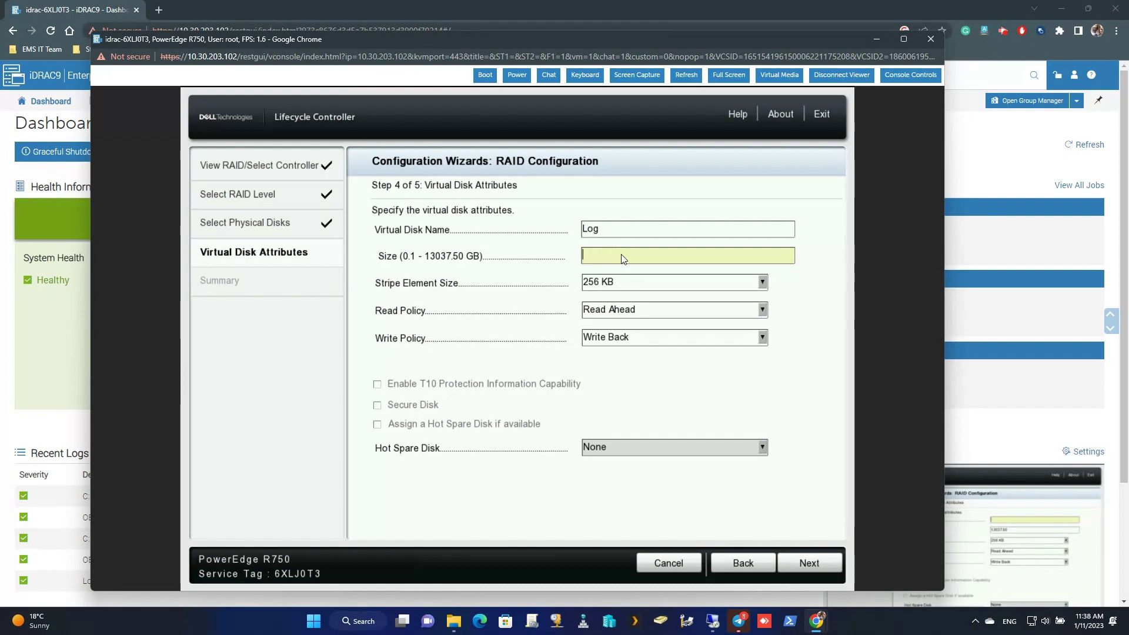
key("Tab")
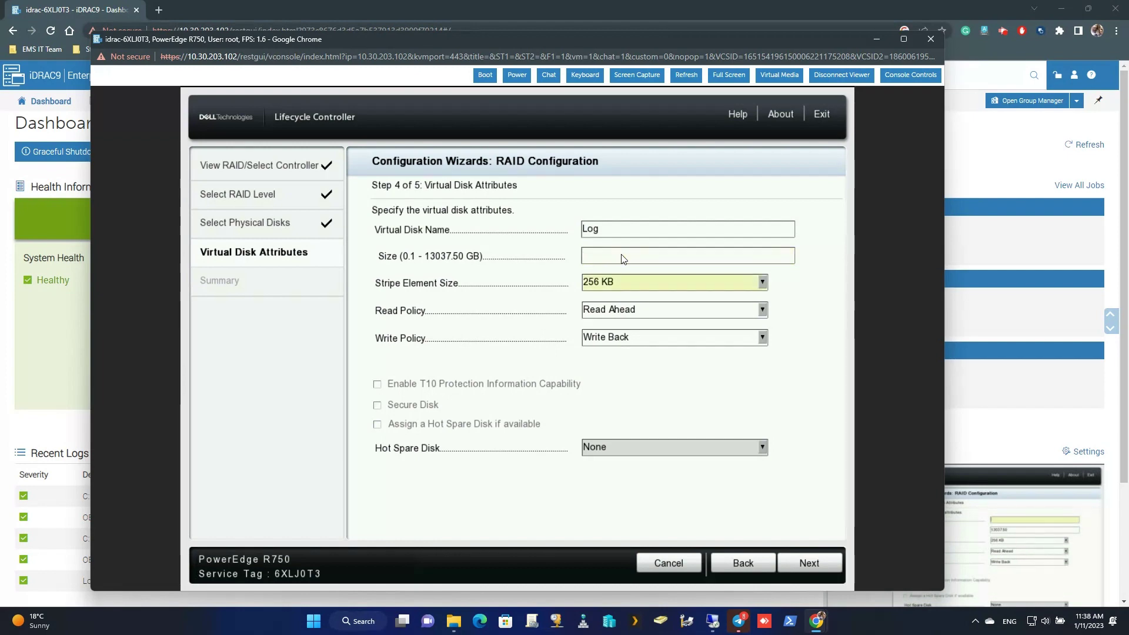
left_click(625, 263)
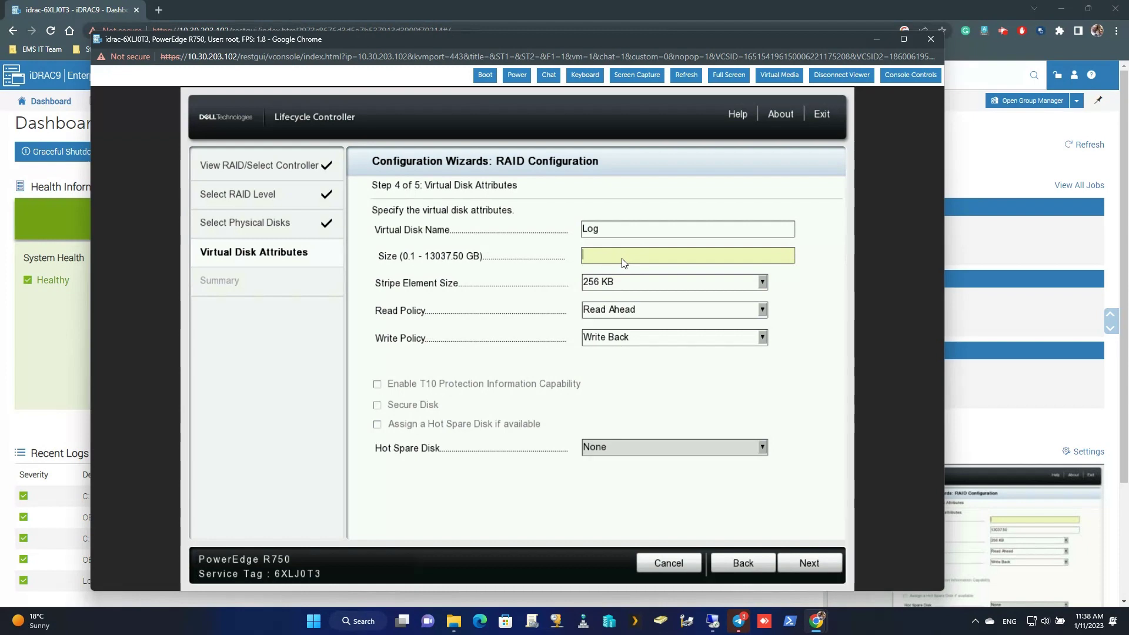
type("20")
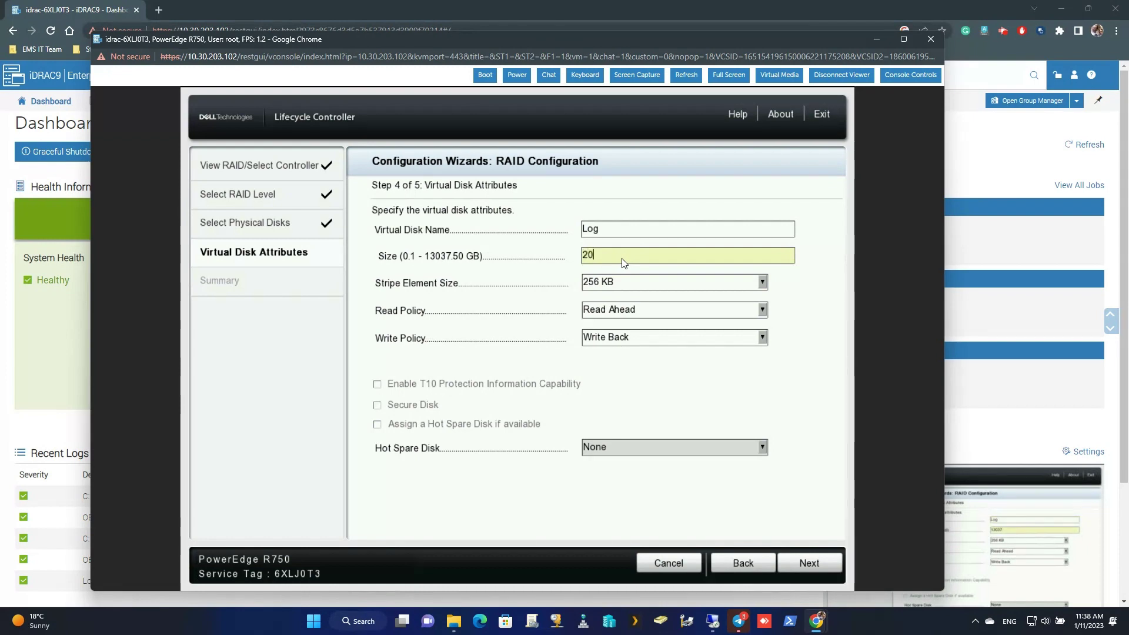
type("0")
left_click(815, 566)
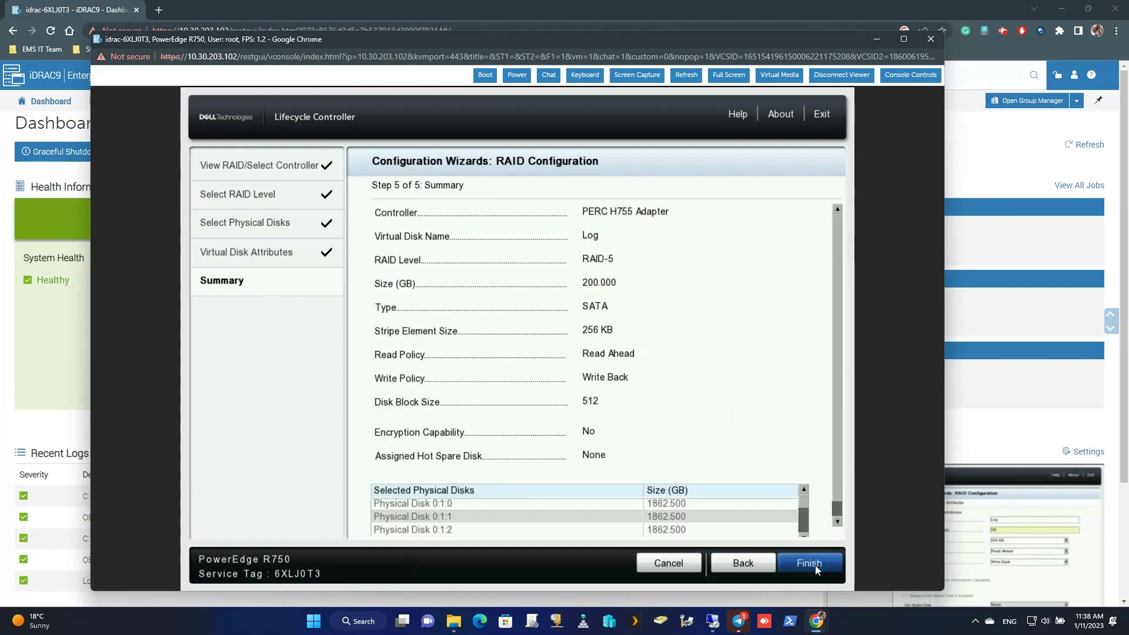
Step: Review the summary of the Log virtual disk and apply the RAID configuration, accepting the deletion of existing virtual disks
left_click(838, 518)
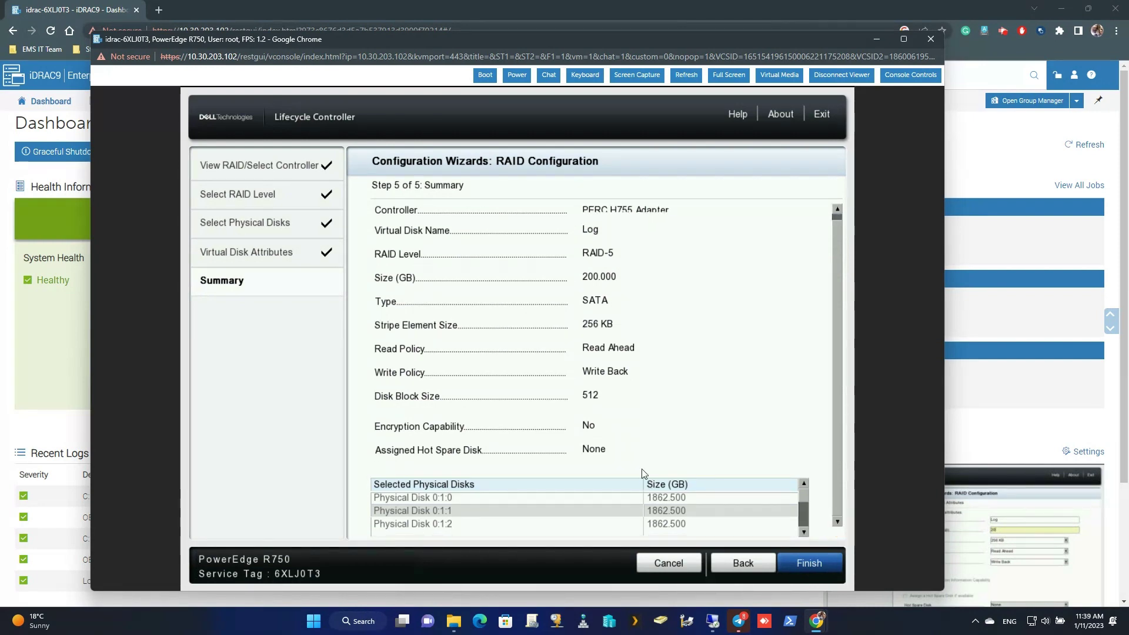
left_click(809, 564)
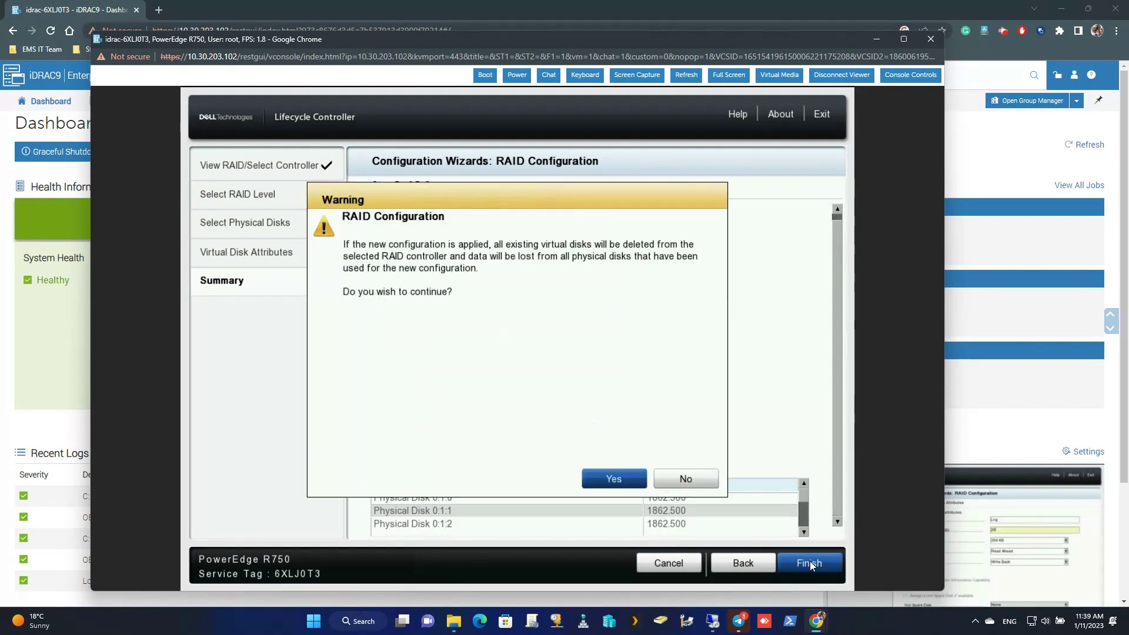
left_click(616, 480)
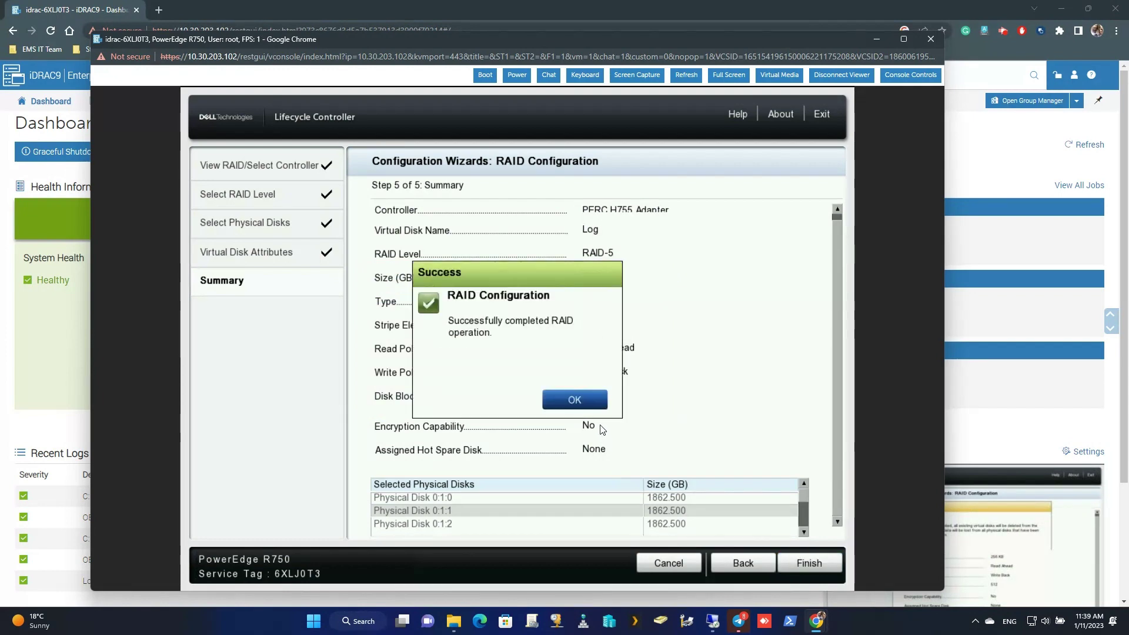
left_click(572, 404)
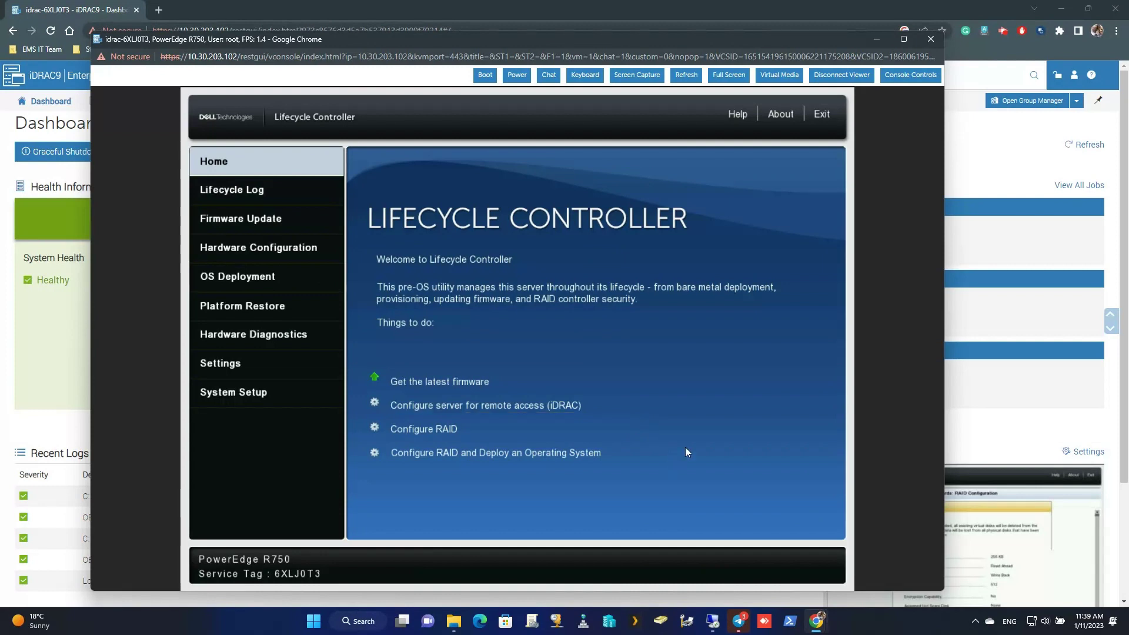
Step: Exit the Lifecycle Controller and enter System Setup while the server restarts
left_click(823, 115)
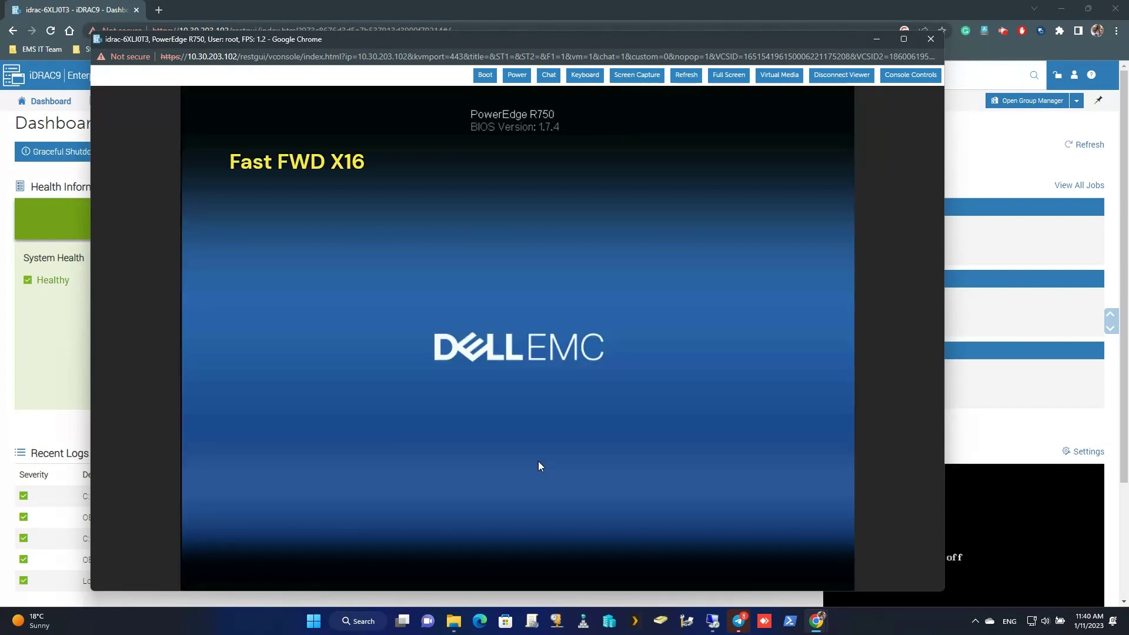
left_click(531, 403)
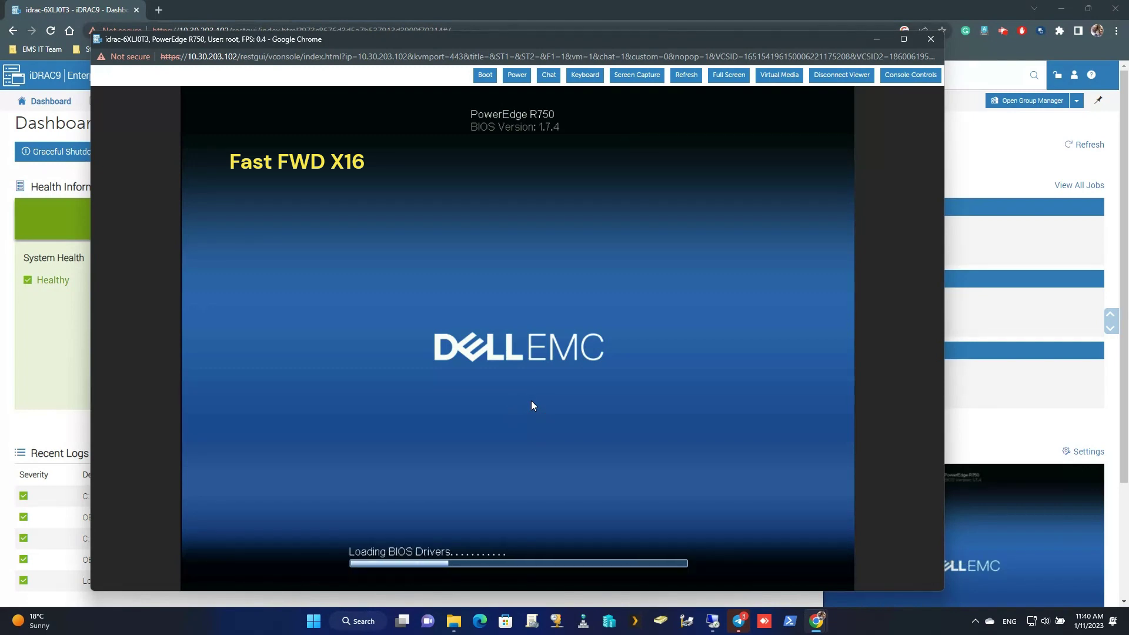
key("F2")
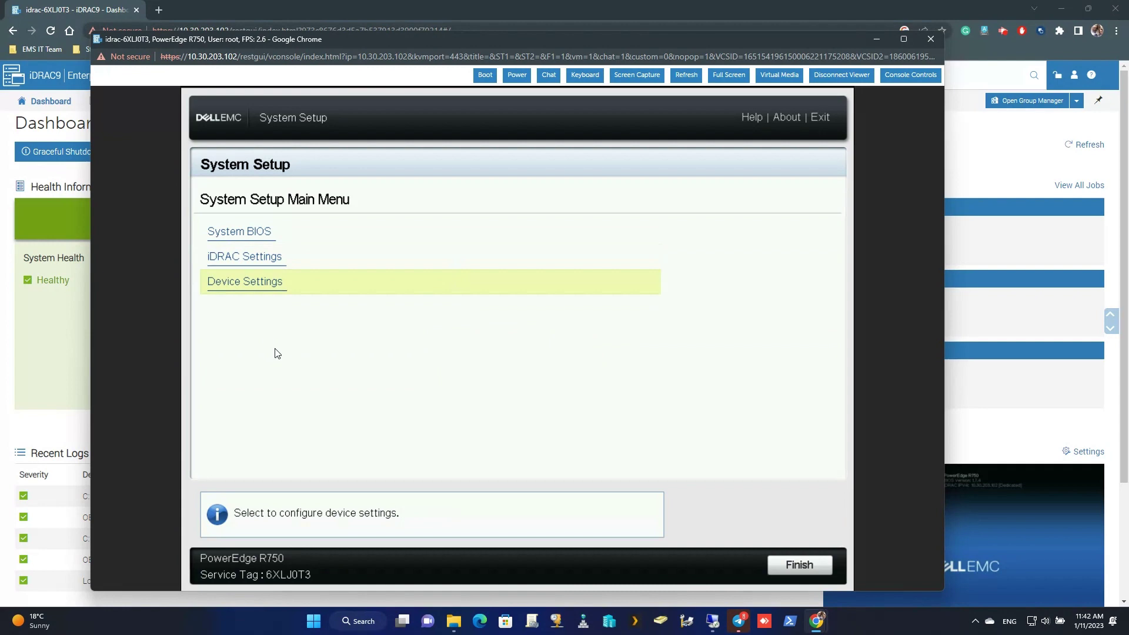
Step: Open the Create Virtual Disk form in the device settings of the Dell PERC H755 Adapter RAID controller in Slot 2
left_click(257, 283)
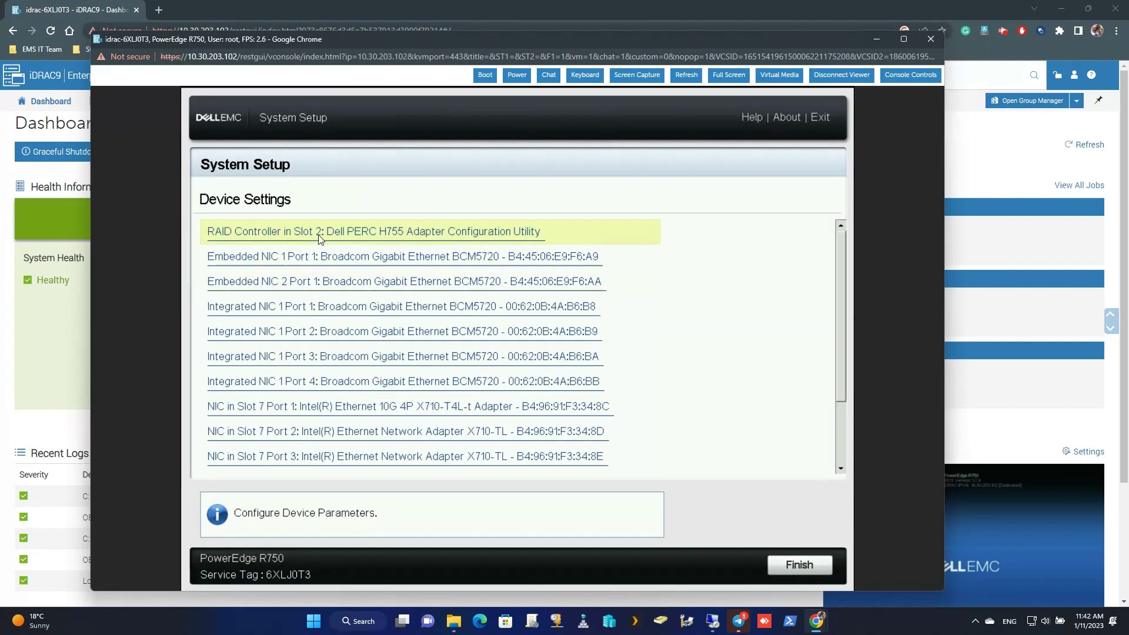
left_click(319, 235)
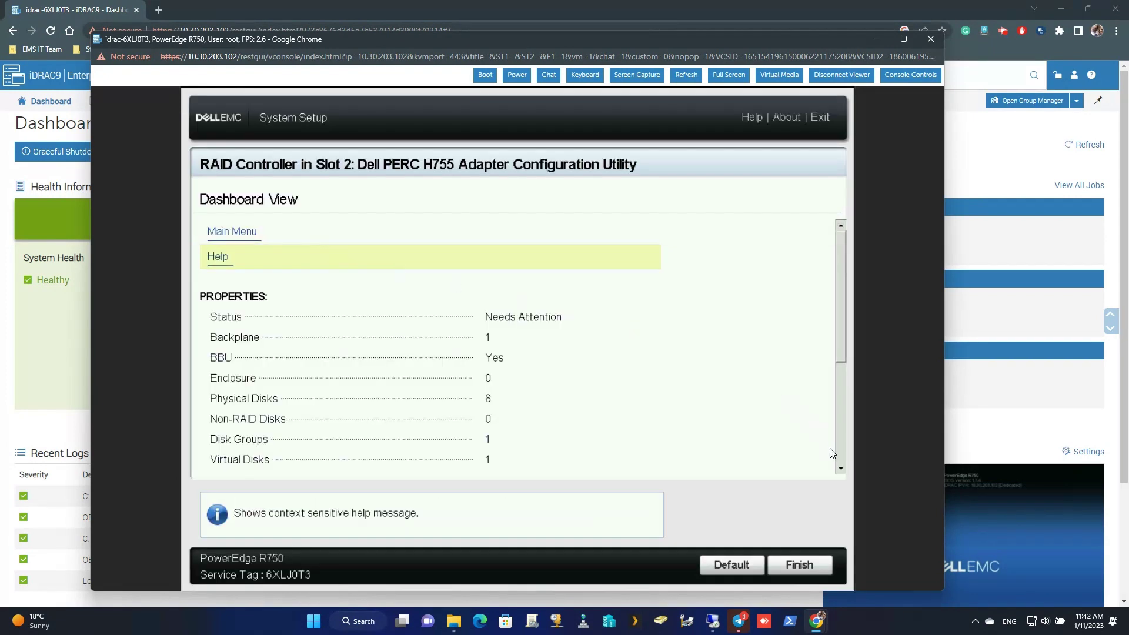
left_click(840, 469)
left_click(841, 469)
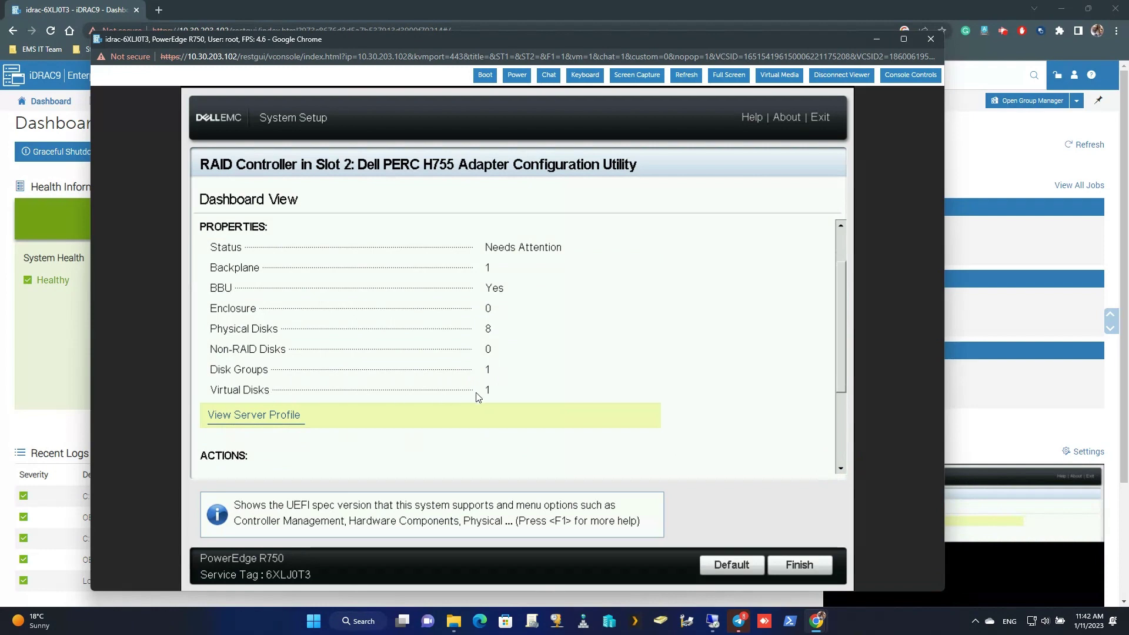
left_click(840, 469)
left_click(841, 469)
left_click(841, 469)
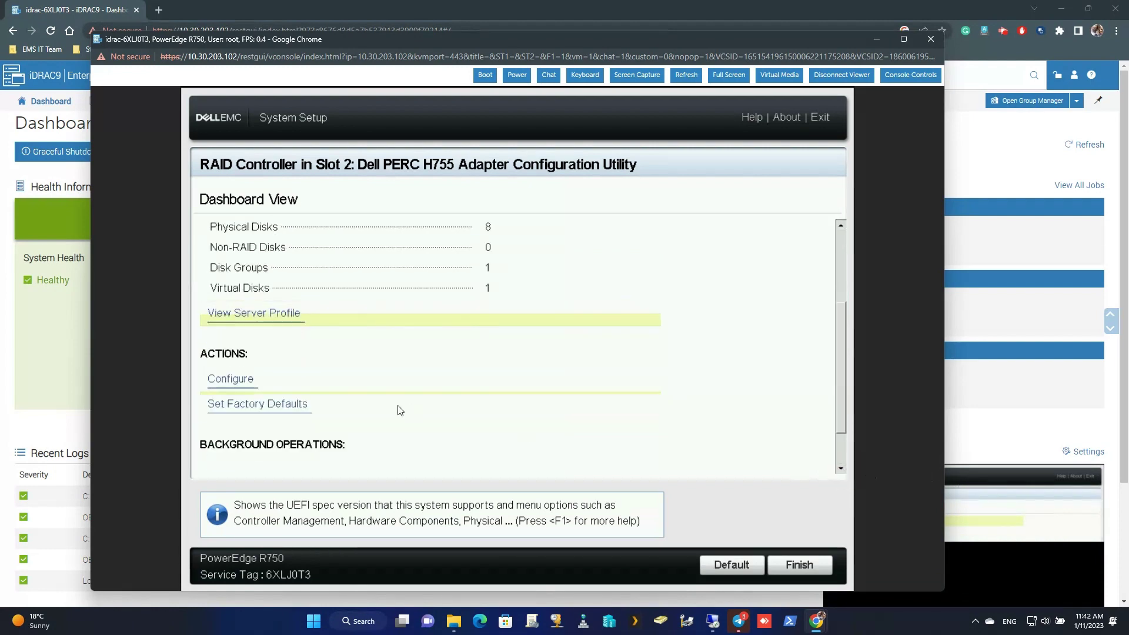
left_click(245, 385)
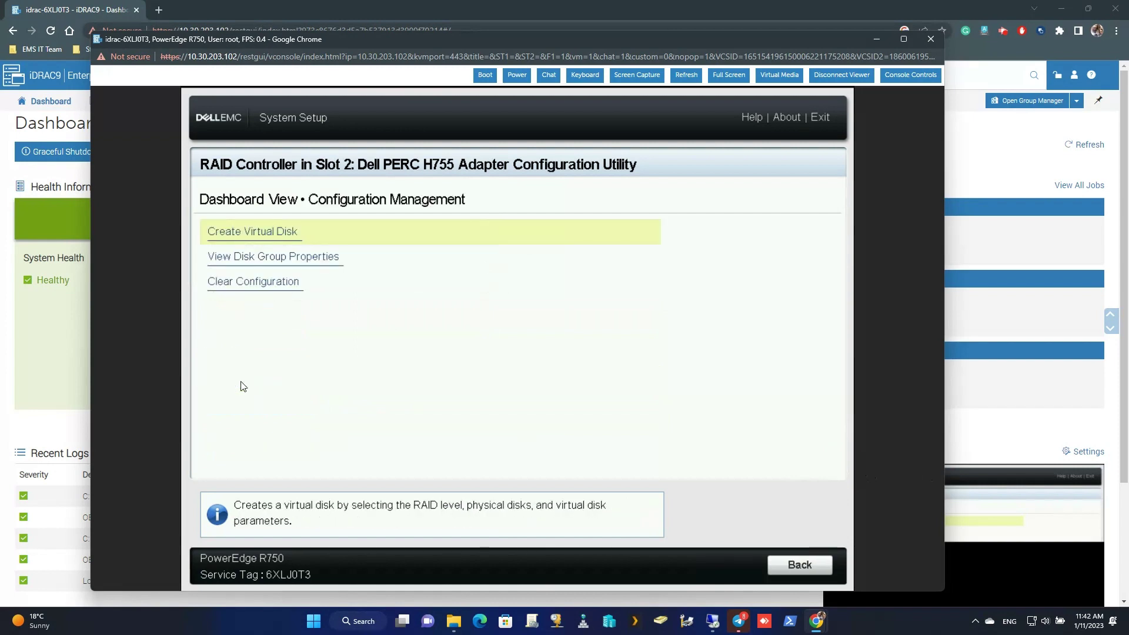
left_click(262, 234)
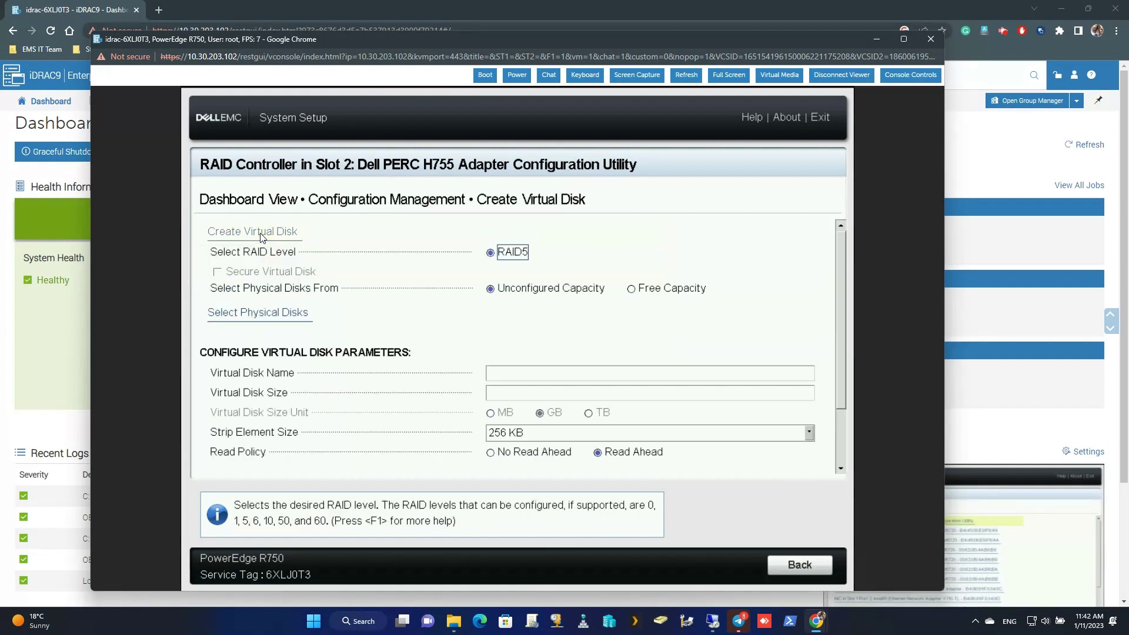
Step: Take the new virtual disk's space from Free Capacity and apply Disk Group 0: RAID5 as its disk group
left_click(633, 289)
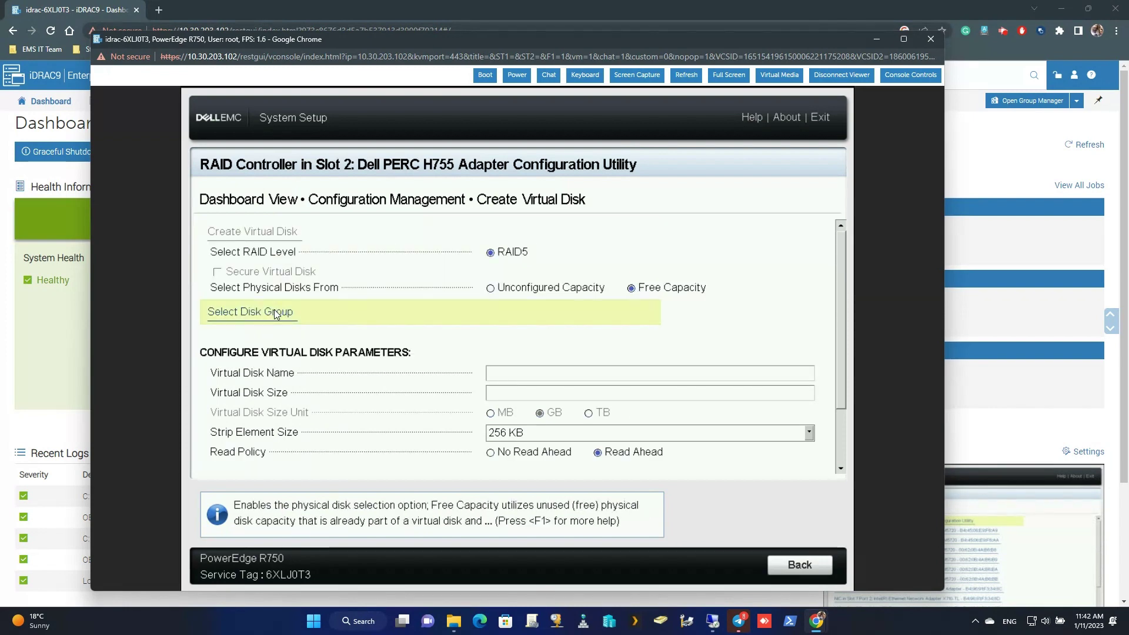
left_click(275, 311)
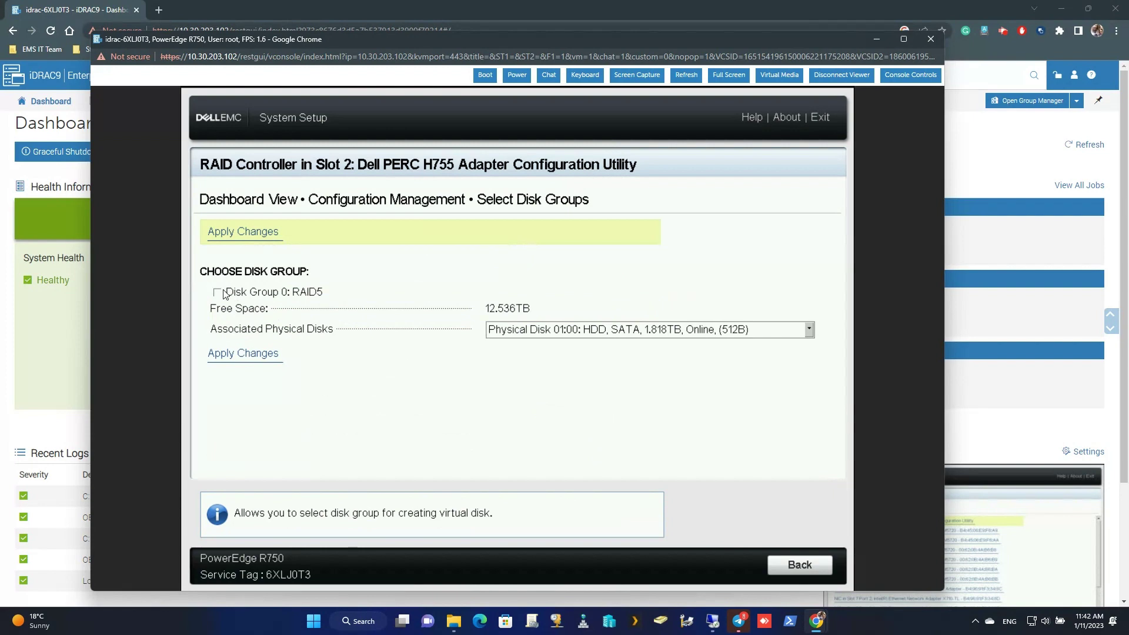
left_click(218, 293)
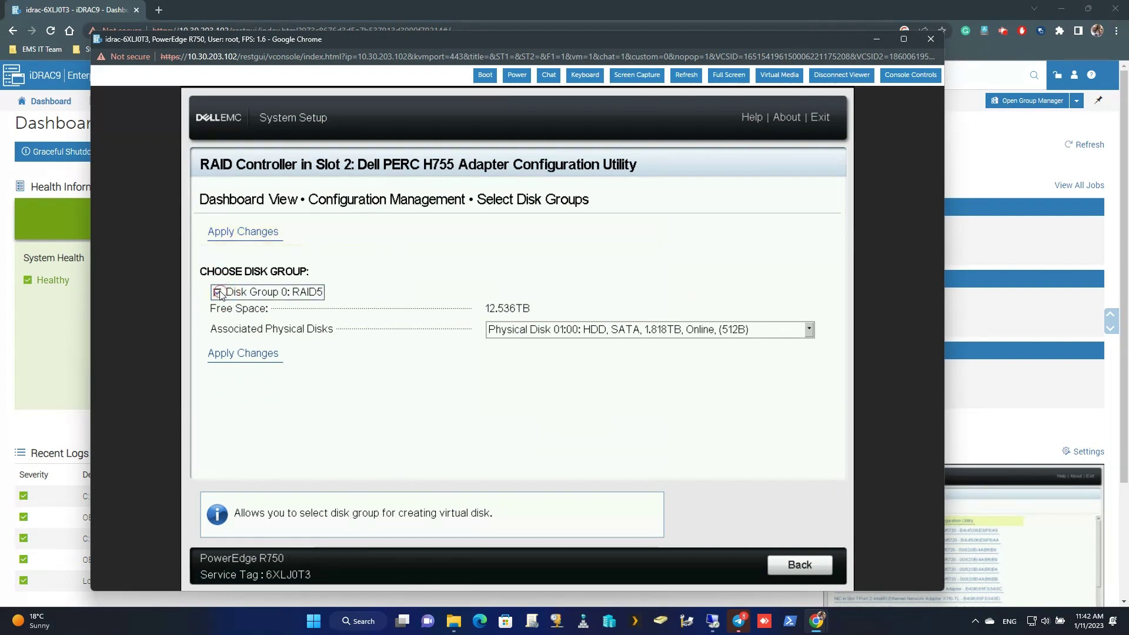
left_click(241, 233)
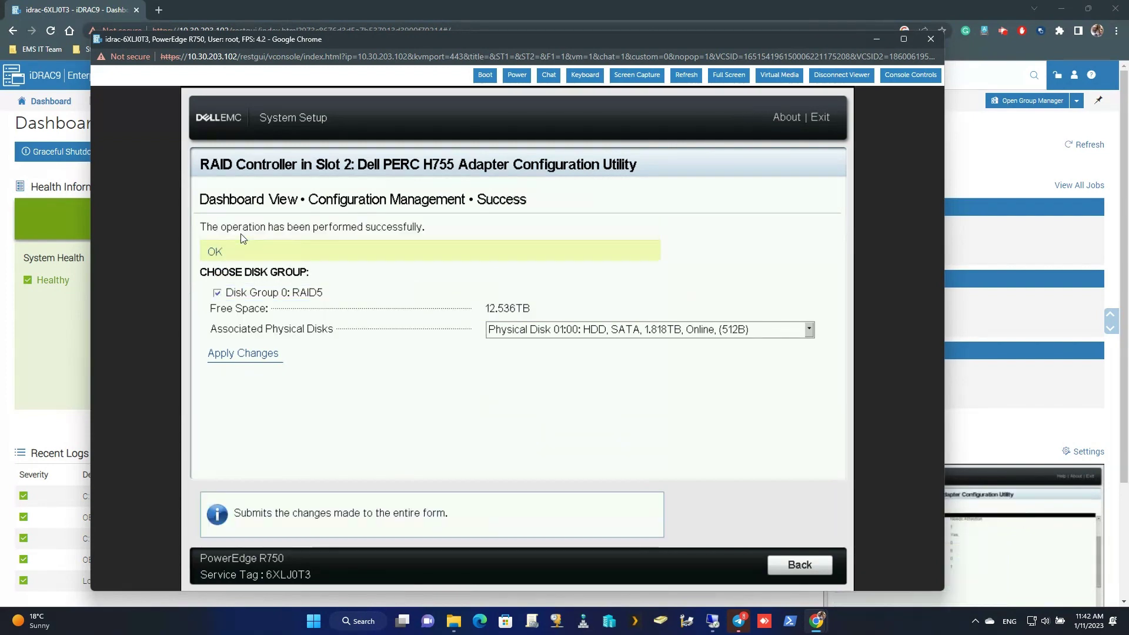
left_click(214, 254)
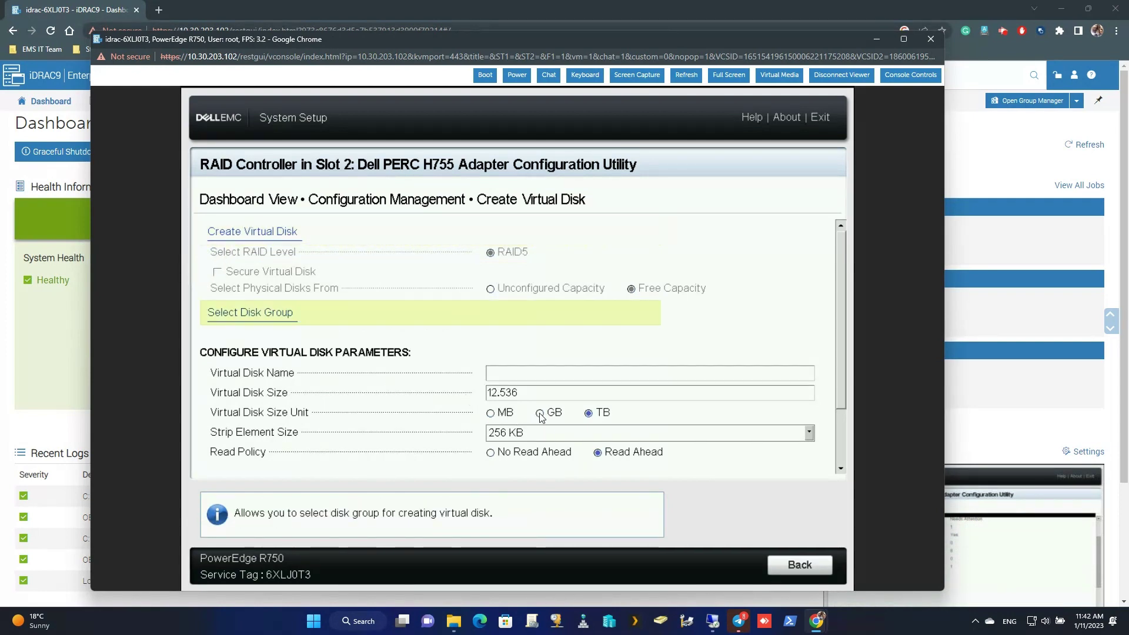
Step: Name the new virtual disk Data and set its size to 12337.500 GB
left_click(510, 375)
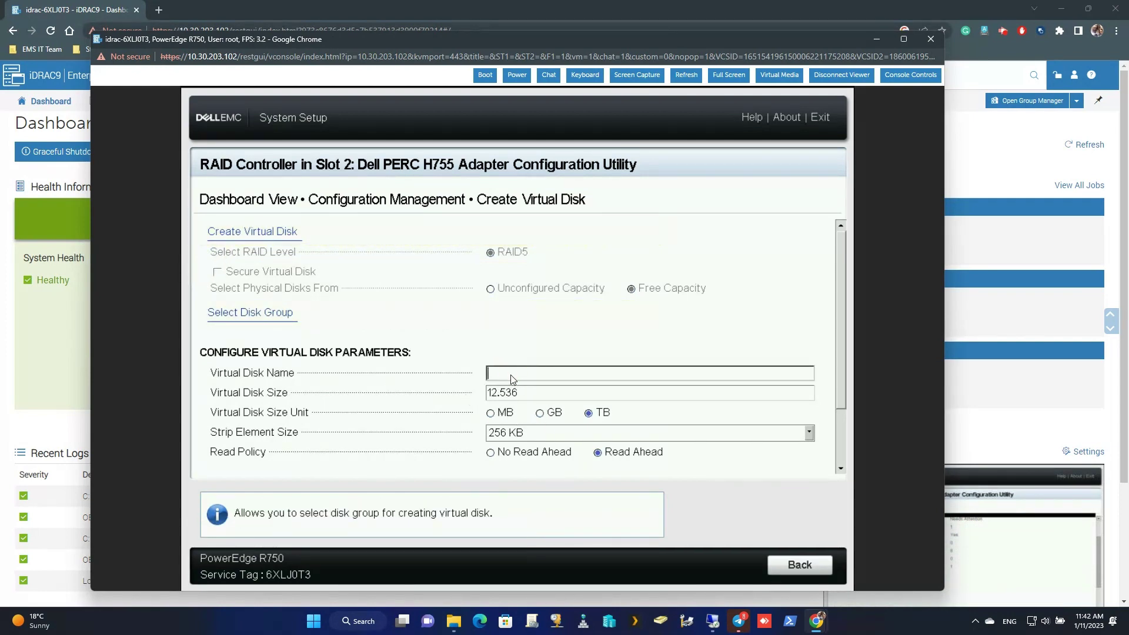
type("Data")
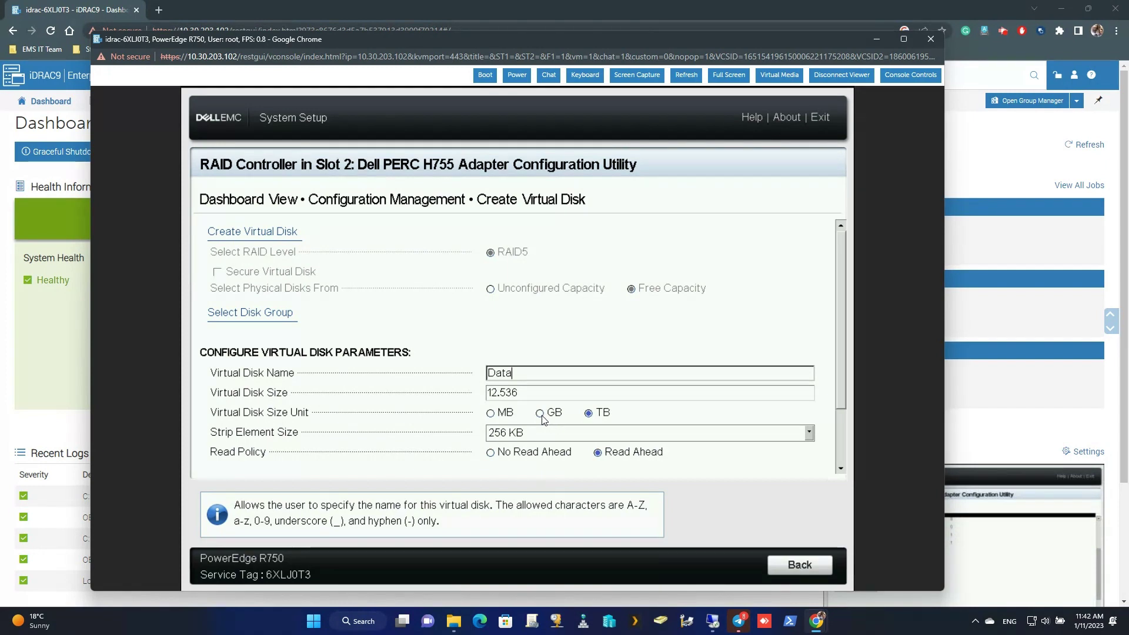
left_click(540, 414)
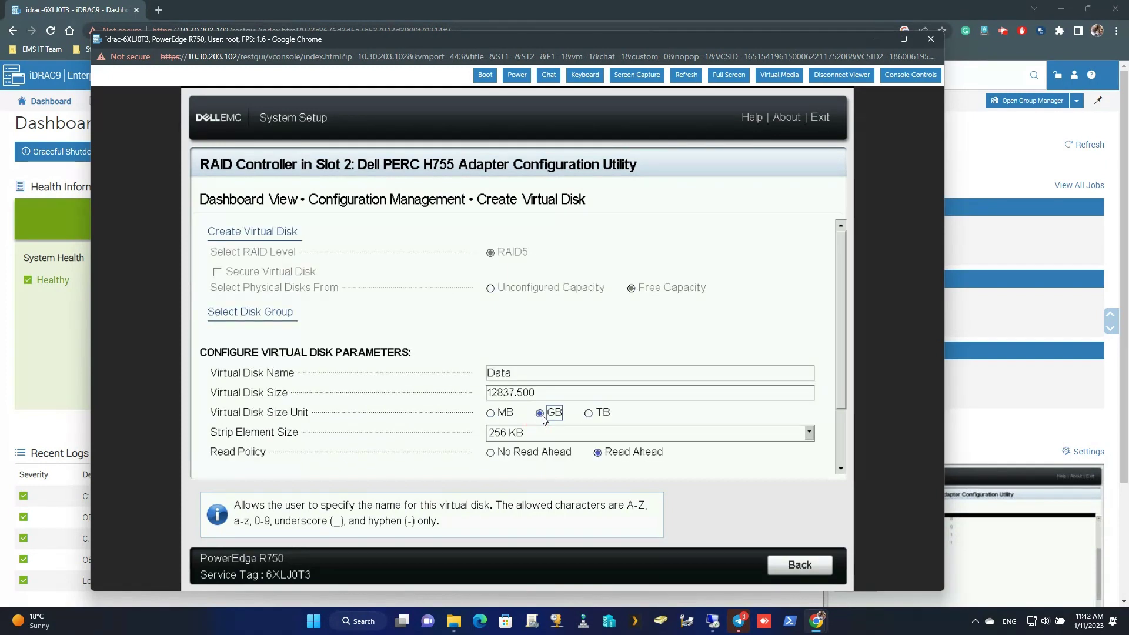
left_click(502, 399)
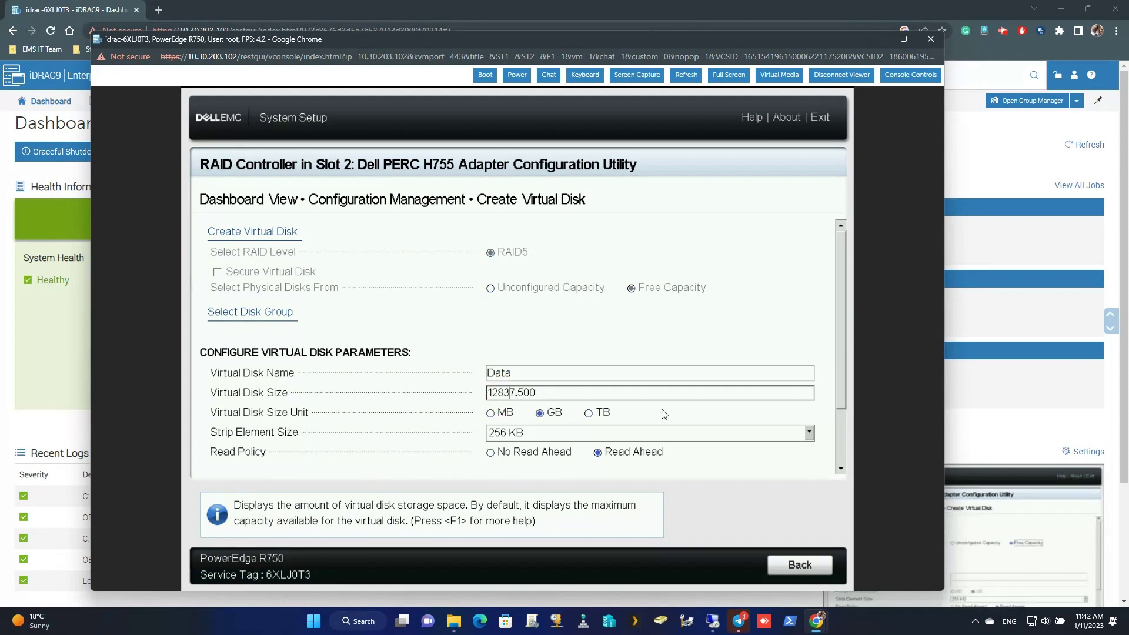
key("BackSpace")
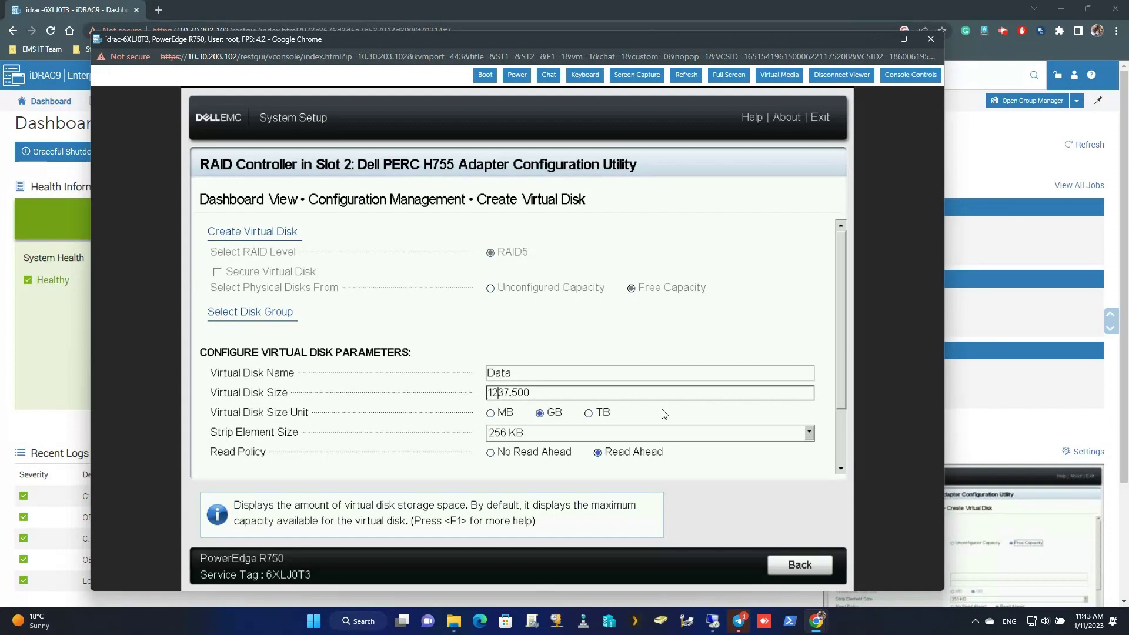
type("3")
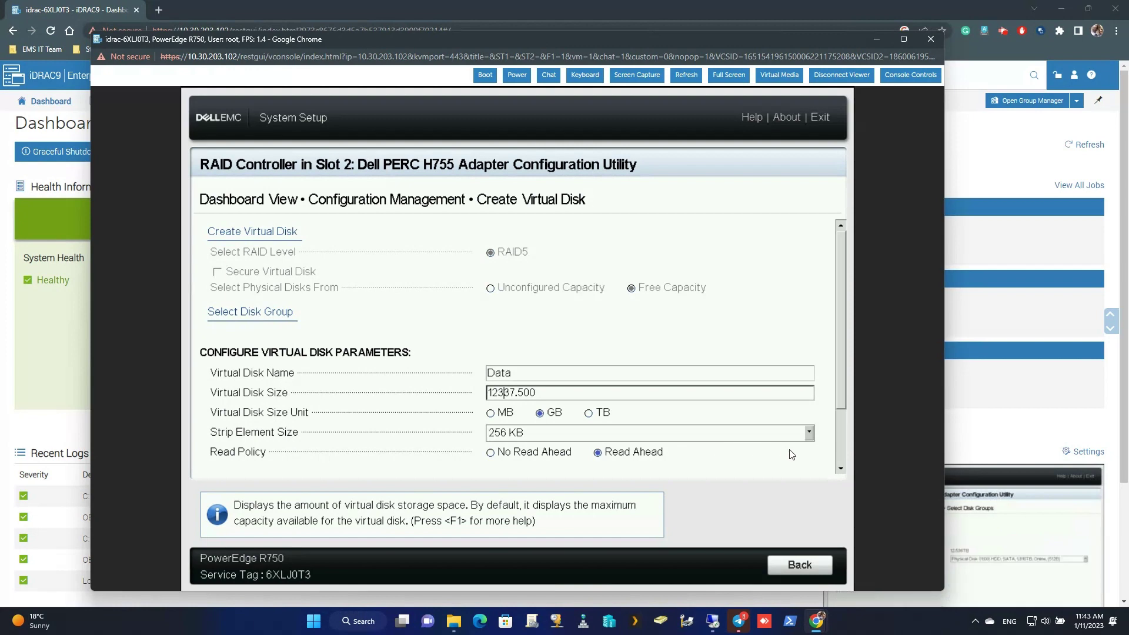
Step: Create the Data virtual disk with the remaining parameters at their defaults, confirming the permanent deletion of data on the physical disks
left_click(841, 470)
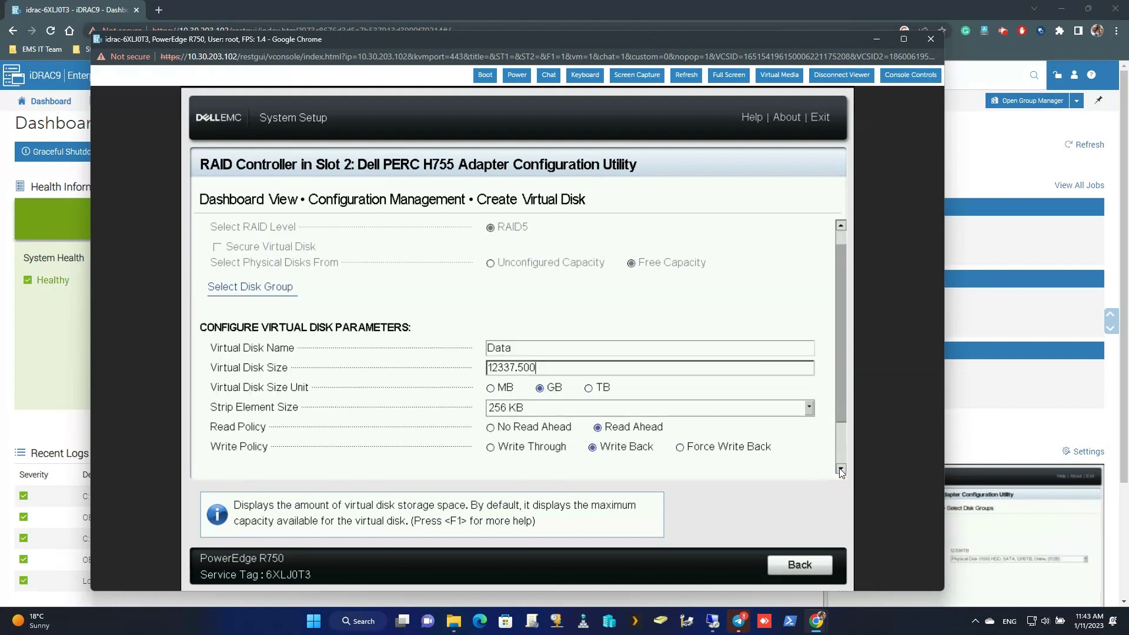
left_click(841, 470)
left_click(841, 469)
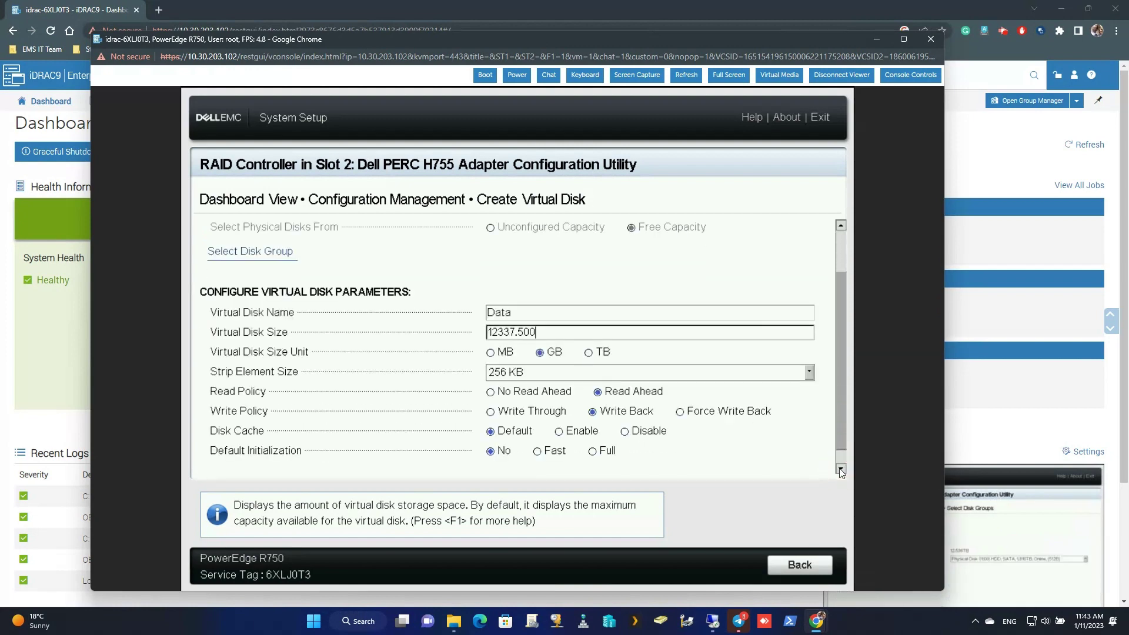
left_click(841, 469)
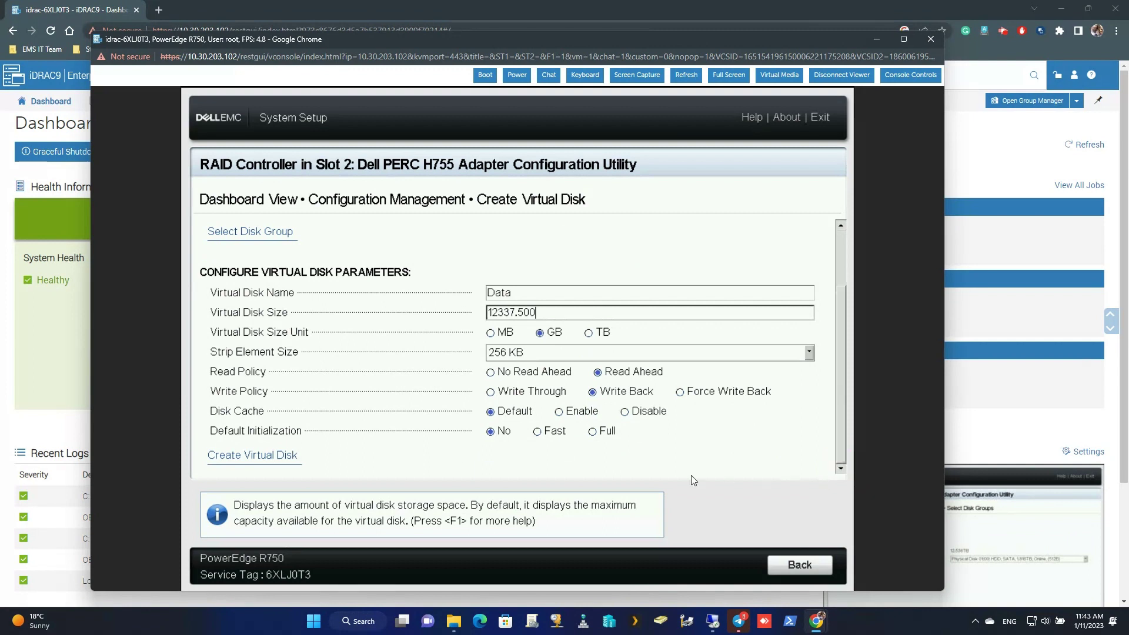
left_click(352, 452)
left_click(290, 455)
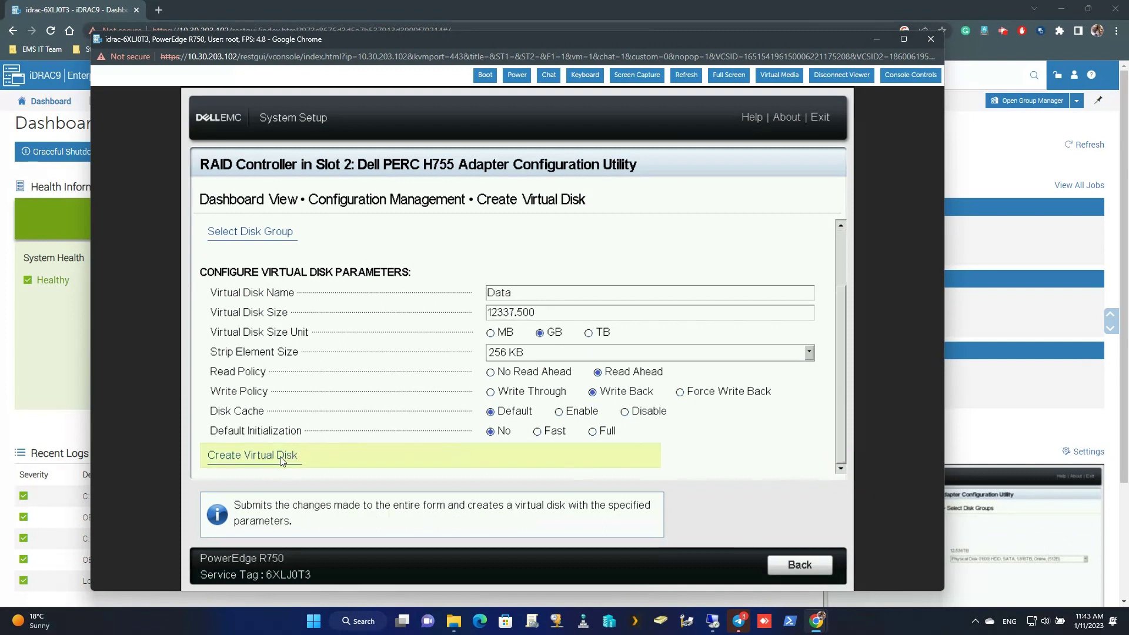
left_click(217, 311)
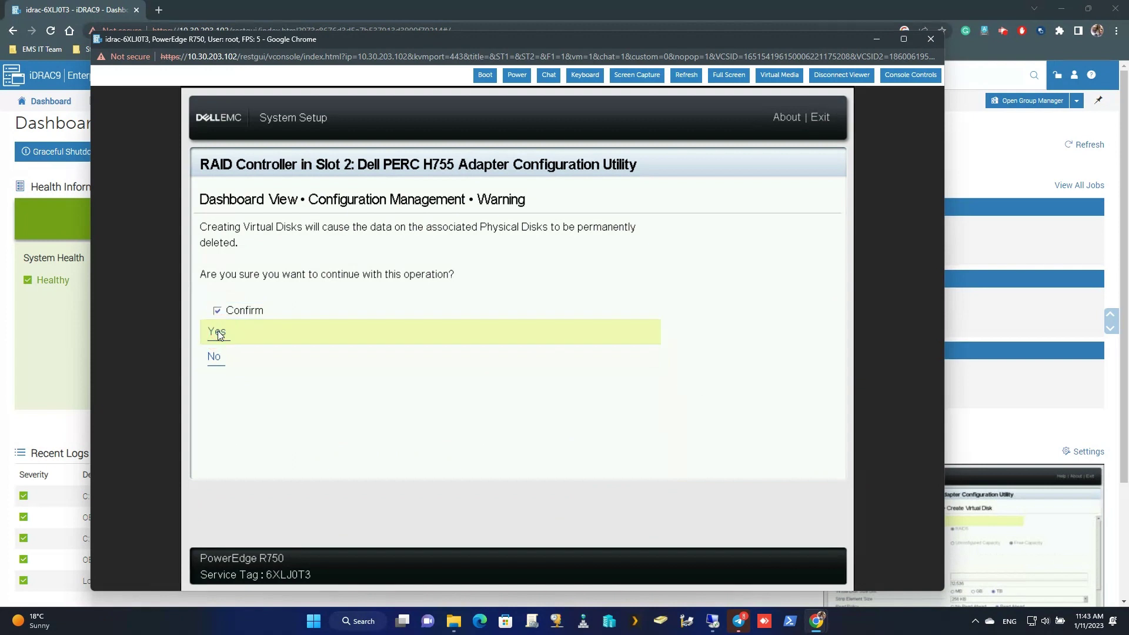
left_click(218, 331)
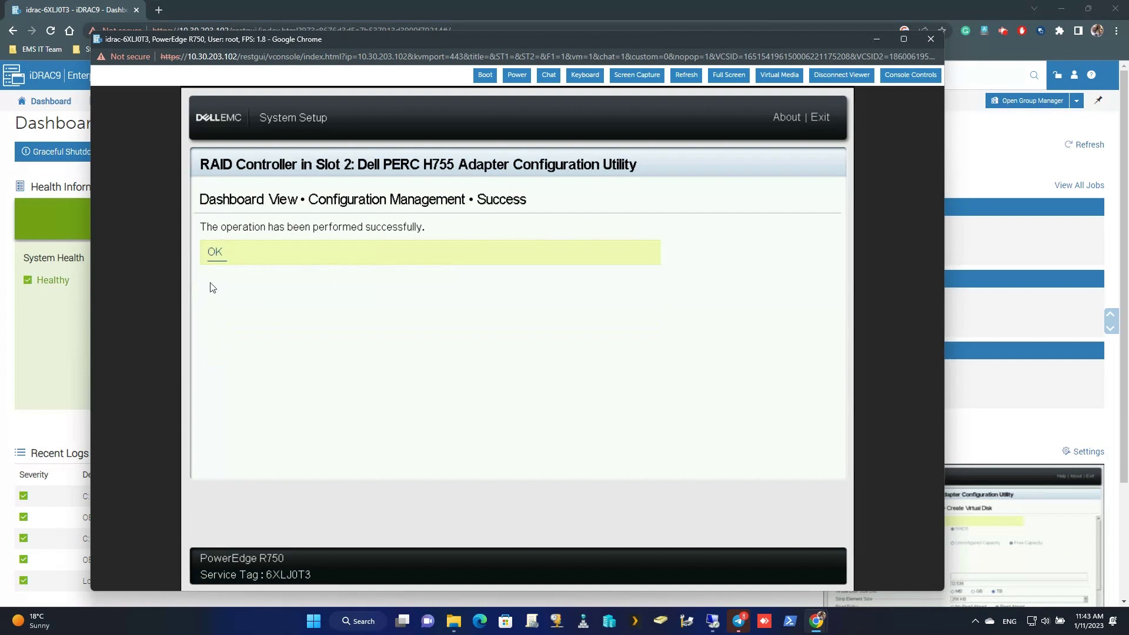
left_click(213, 253)
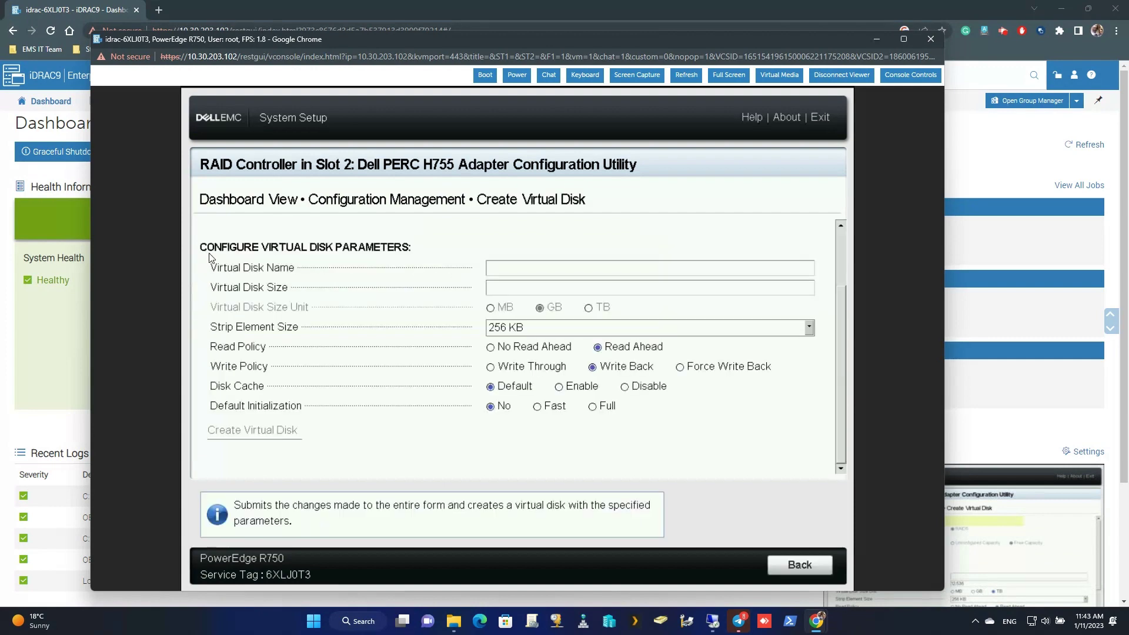
Step: Name another virtual disk OS and assign it the Free Capacity of Disk Group 0: RAID5
left_click(521, 270)
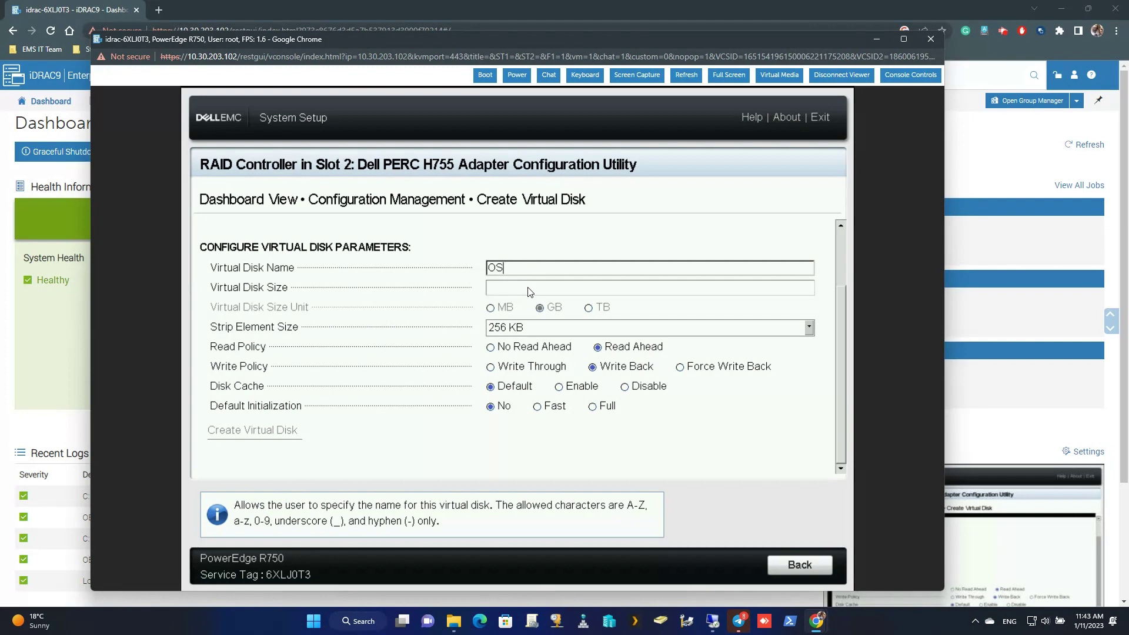
left_click(842, 249)
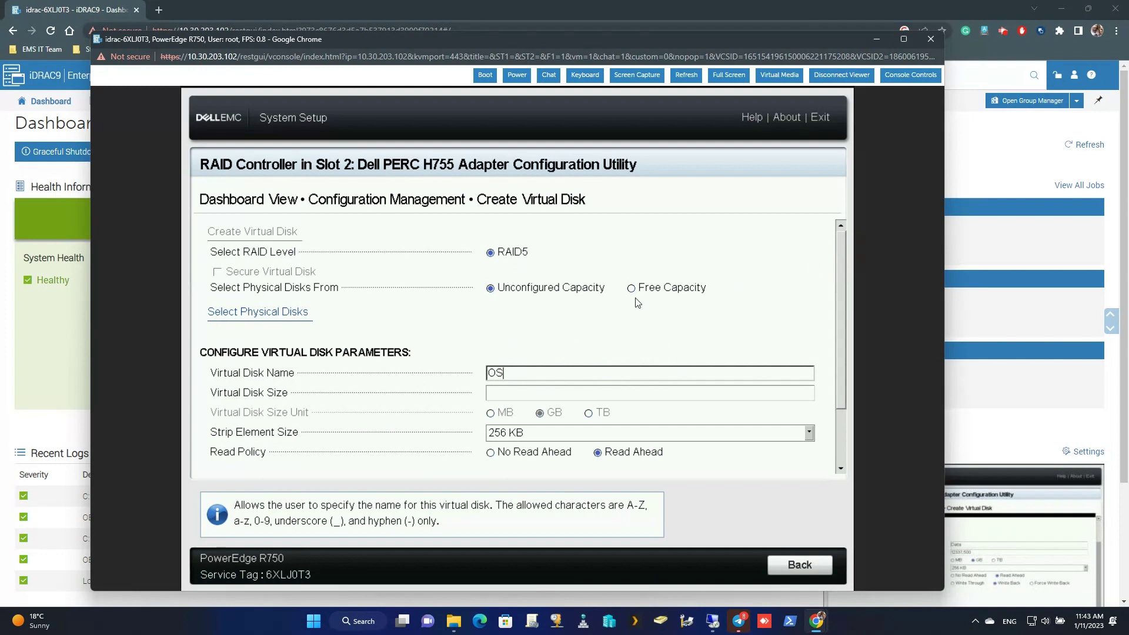
left_click(632, 289)
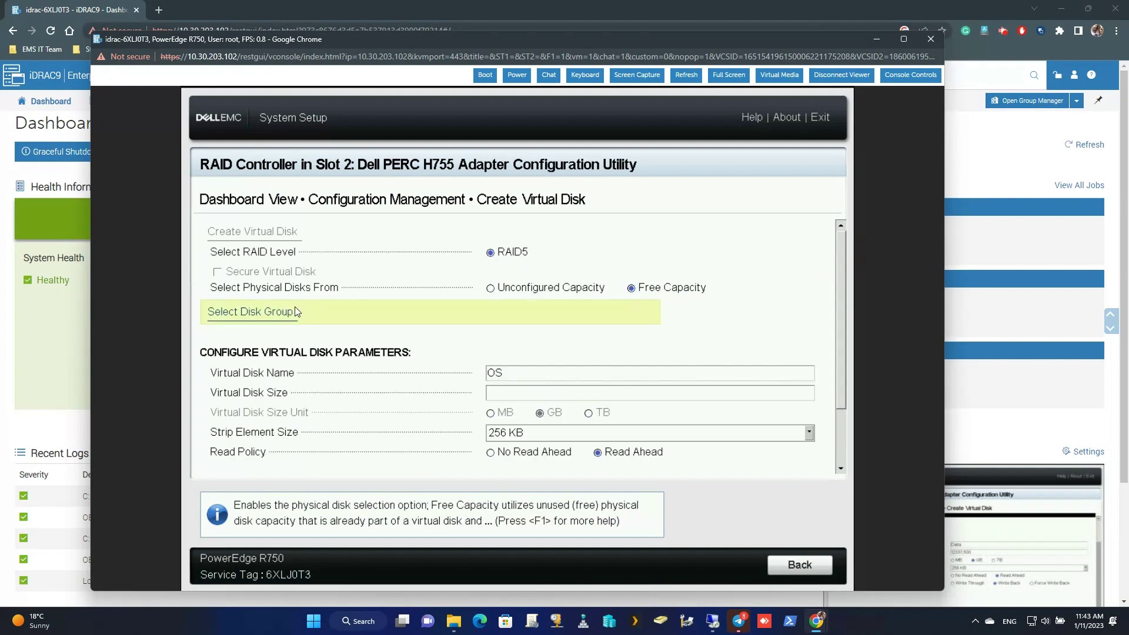
left_click(264, 318)
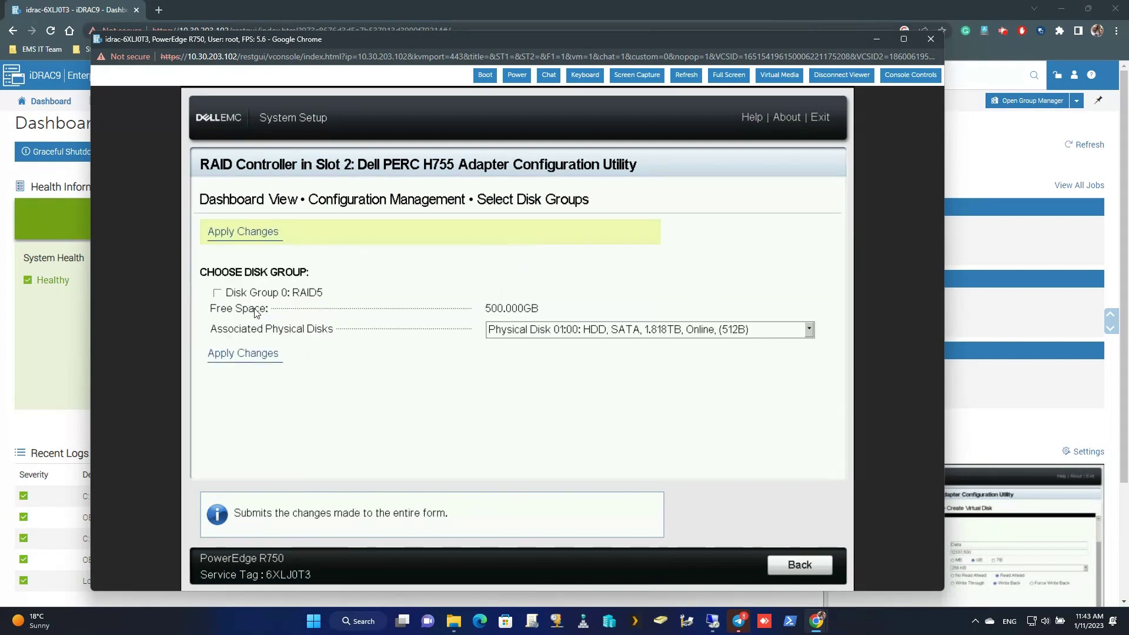
left_click(217, 293)
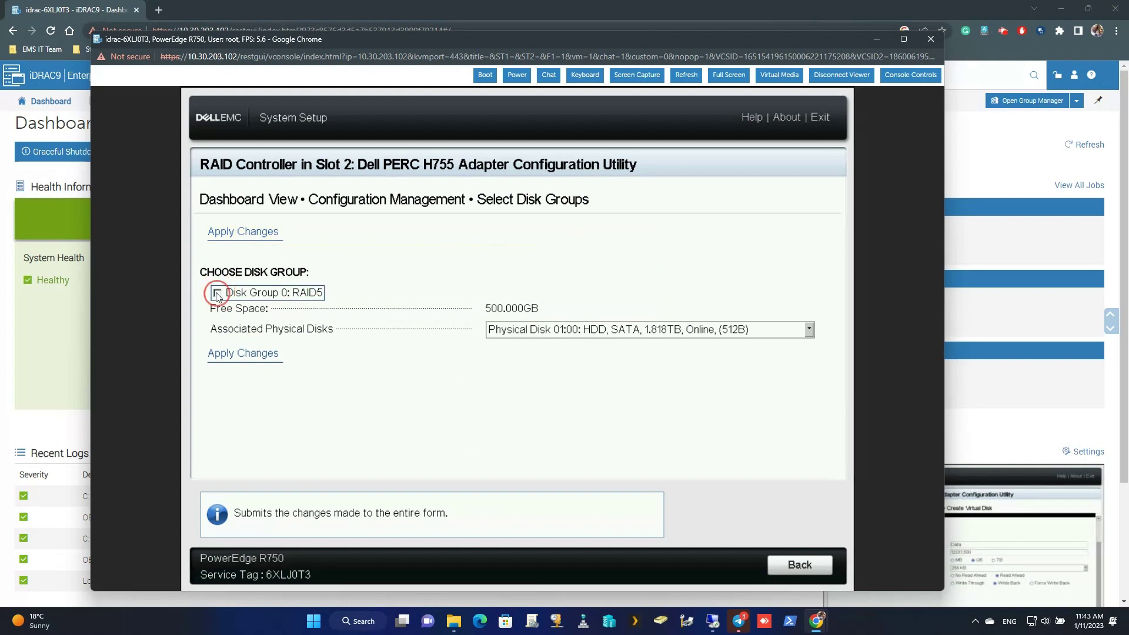
left_click(257, 238)
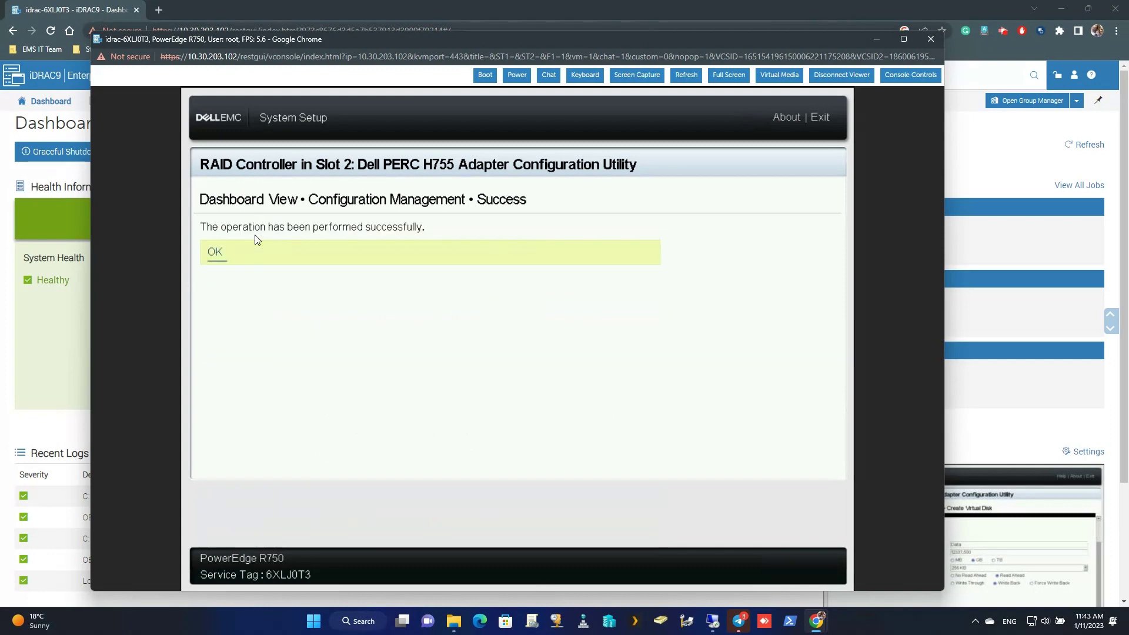
left_click(214, 252)
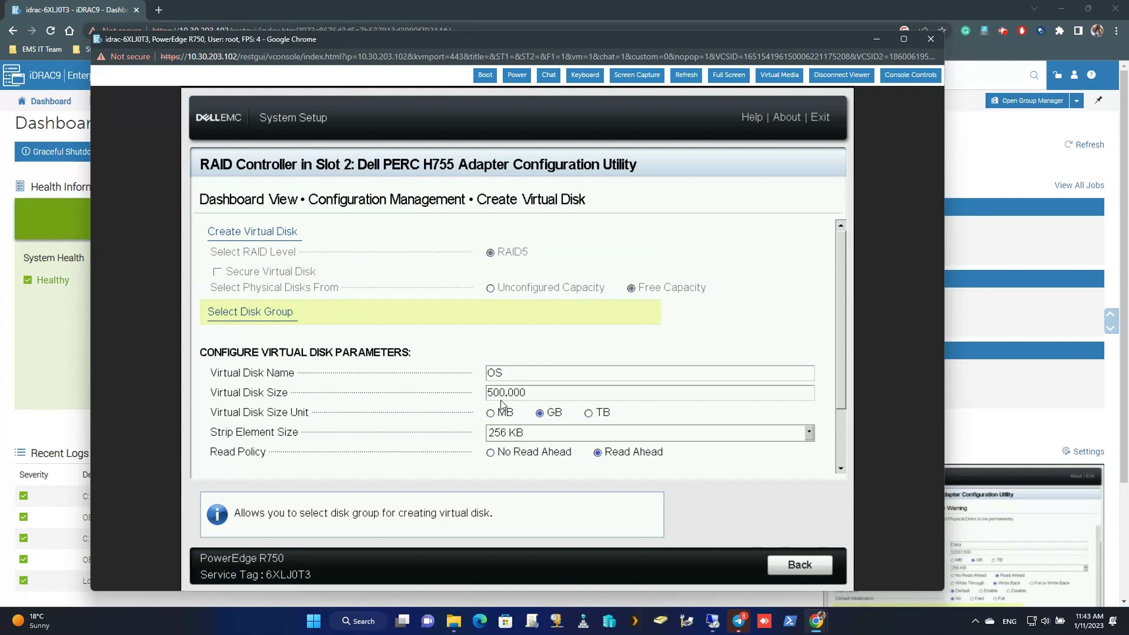
Step: Create the OS virtual disk with the offered size and default policies, accepting the data deletion warning
left_click(841, 470)
left_click(841, 469)
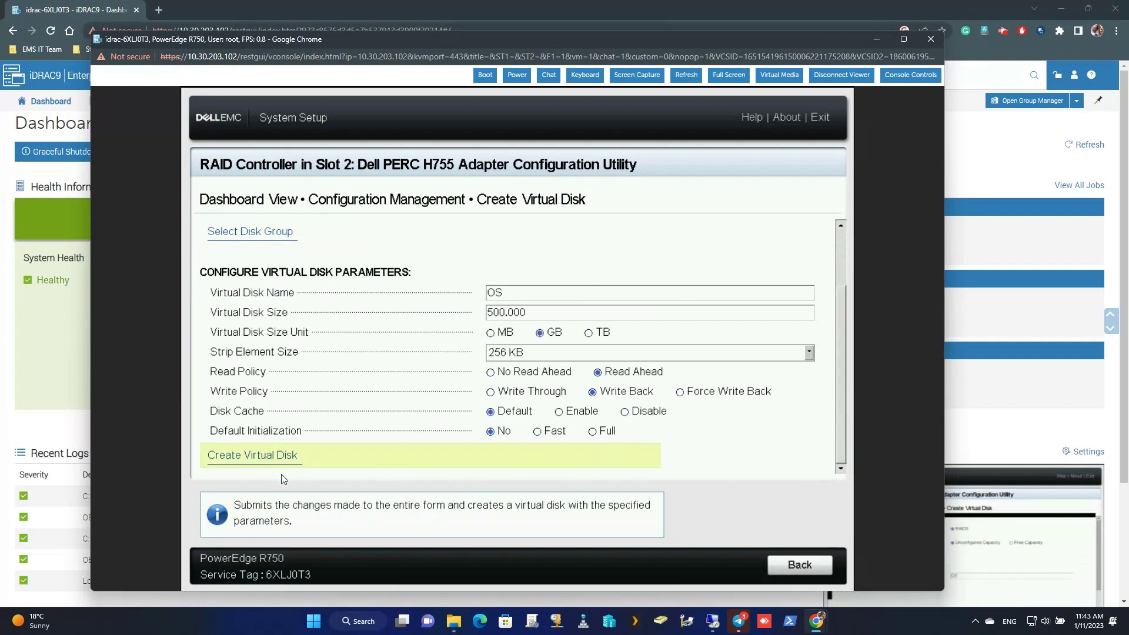
left_click(263, 456)
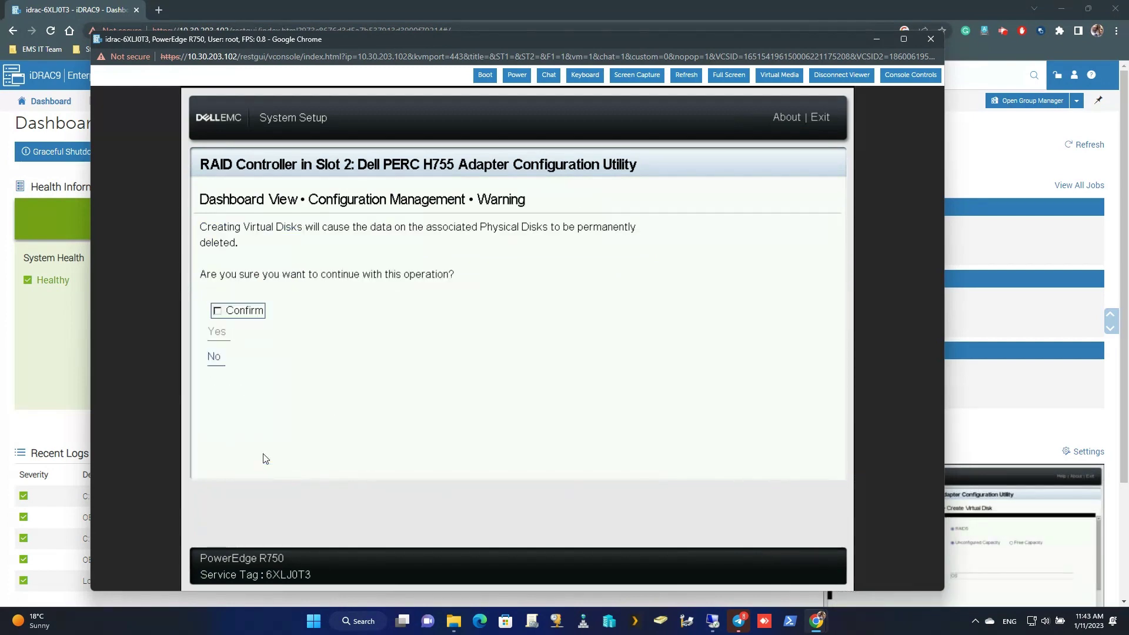
left_click(217, 311)
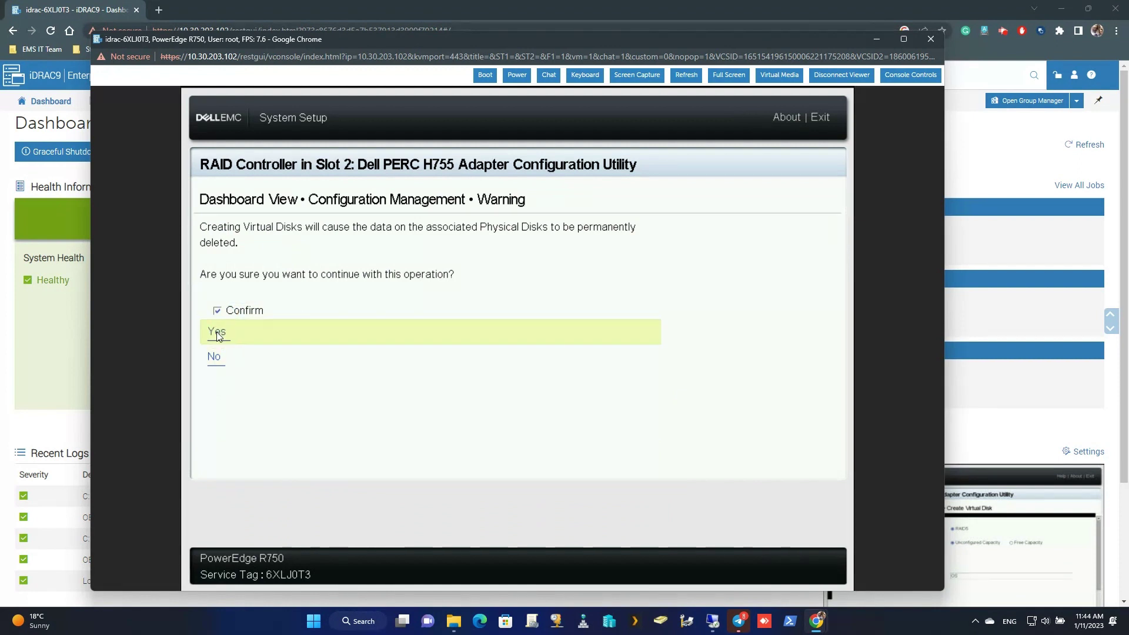
left_click(216, 332)
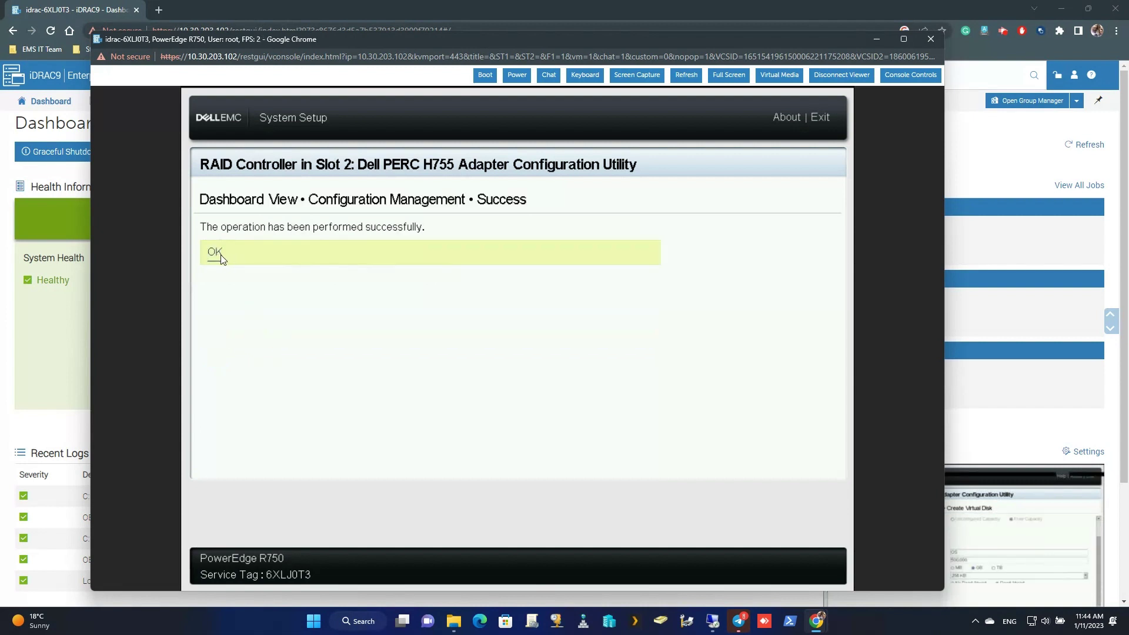
left_click(215, 253)
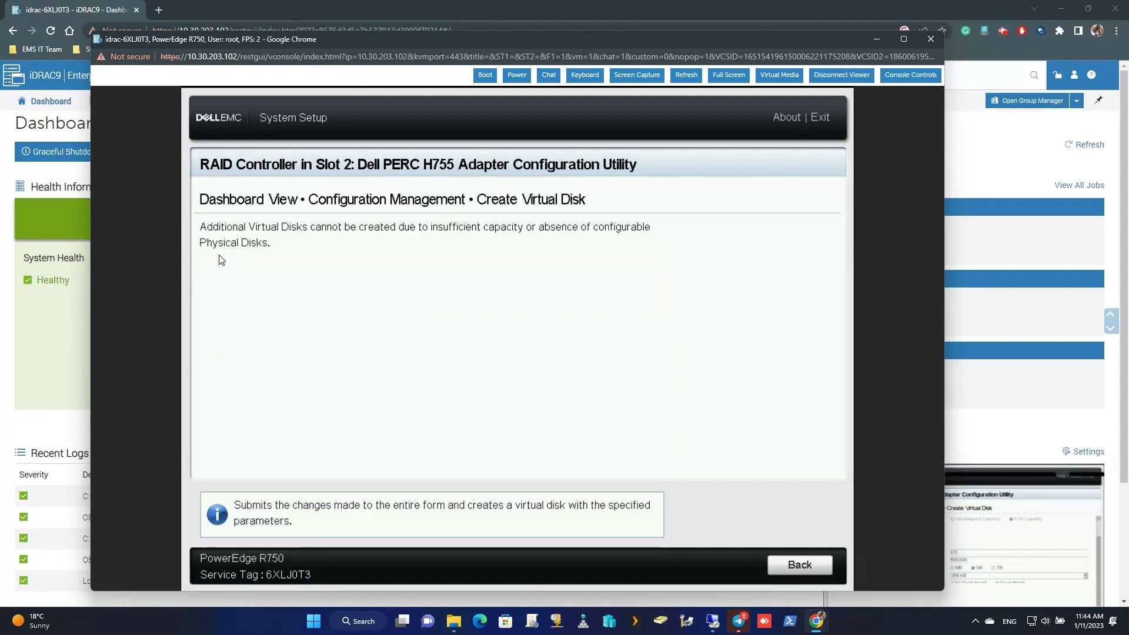
Step: Finish the RAID controller configuration and exit System Setup so that the server restarts
left_click(791, 565)
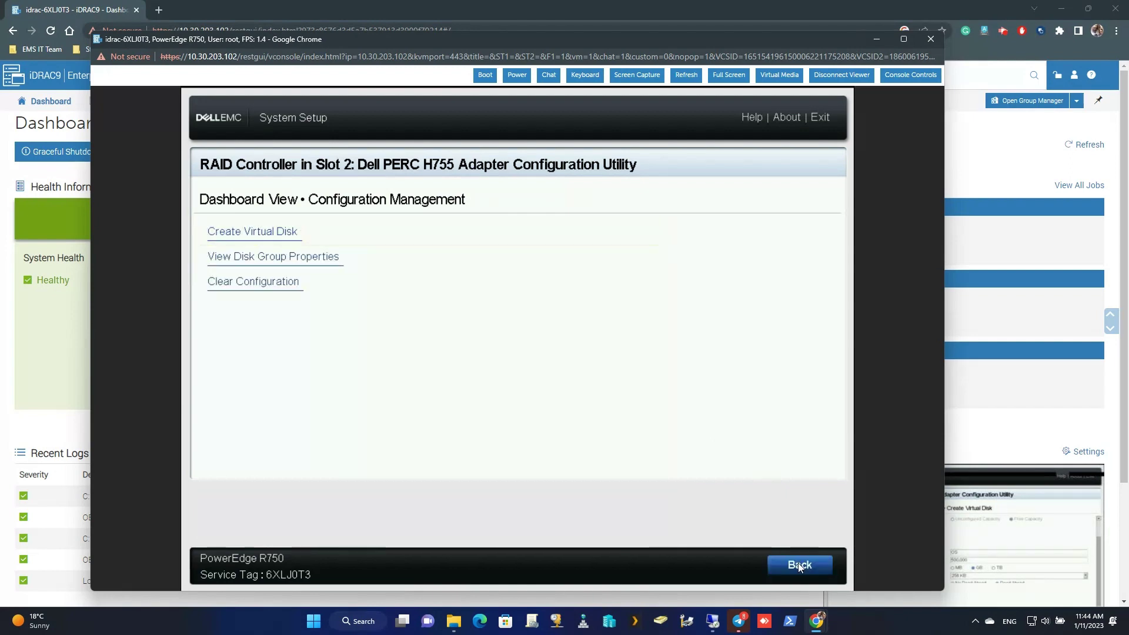
left_click(794, 564)
left_click(801, 565)
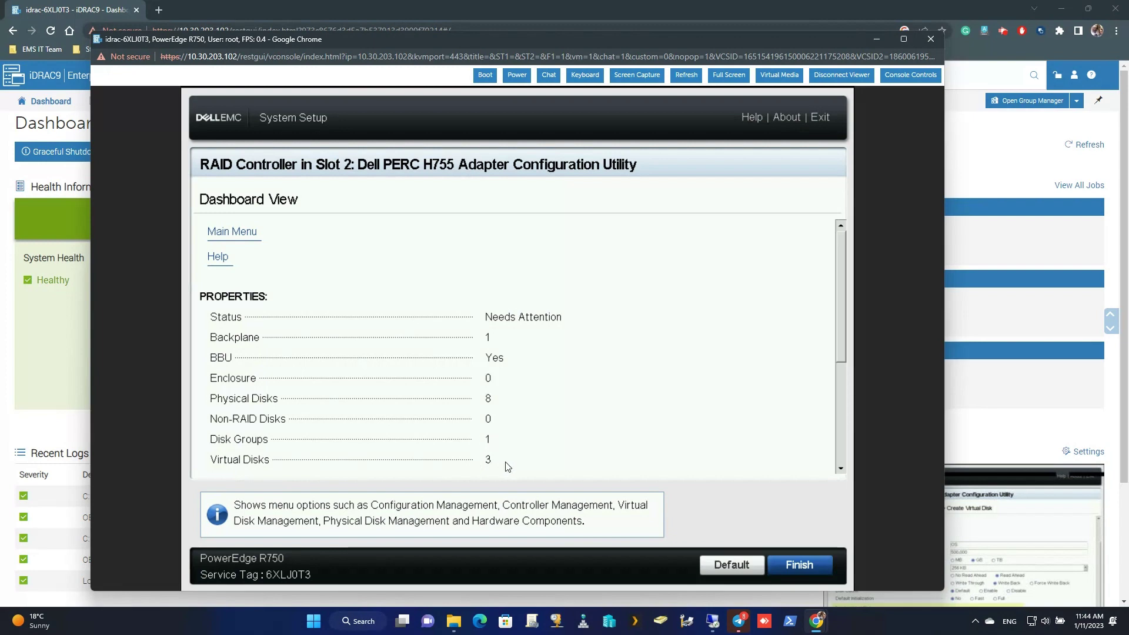
left_click(799, 566)
left_click(805, 564)
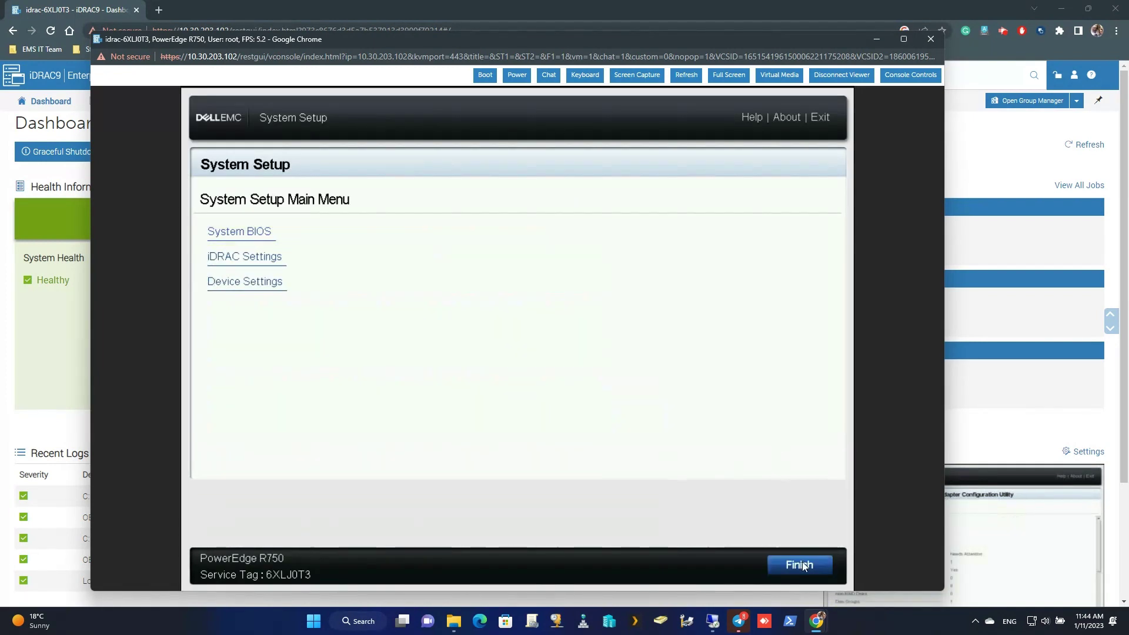
left_click(507, 402)
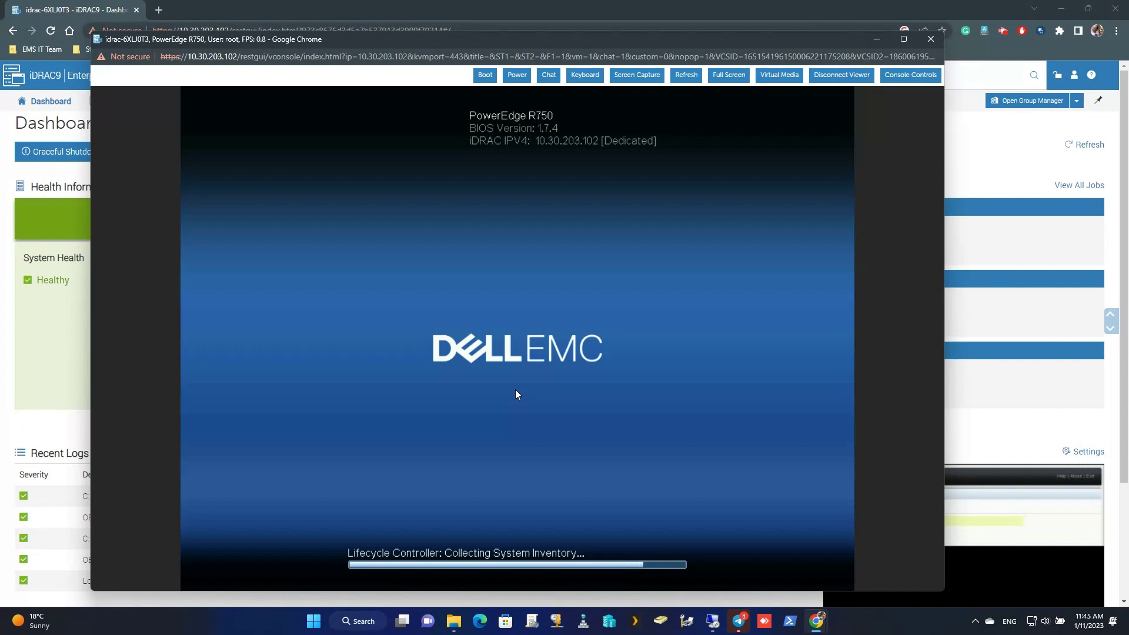
Step: Close the virtual console and examine the list of physical disks in the iDRAC storage overview
left_click(930, 38)
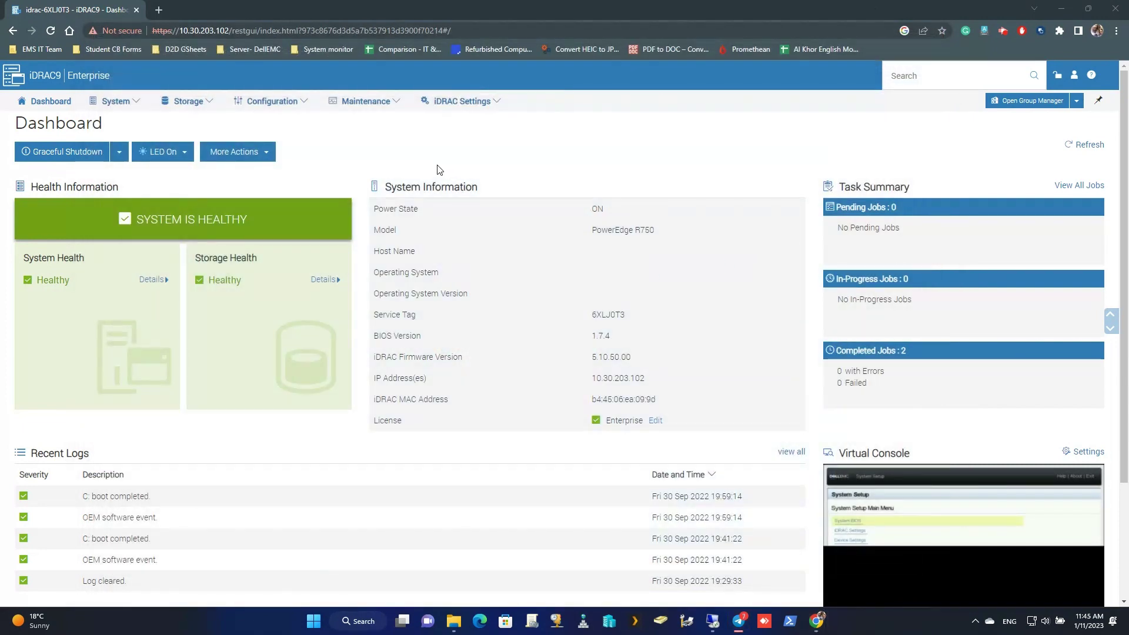
left_click(189, 102)
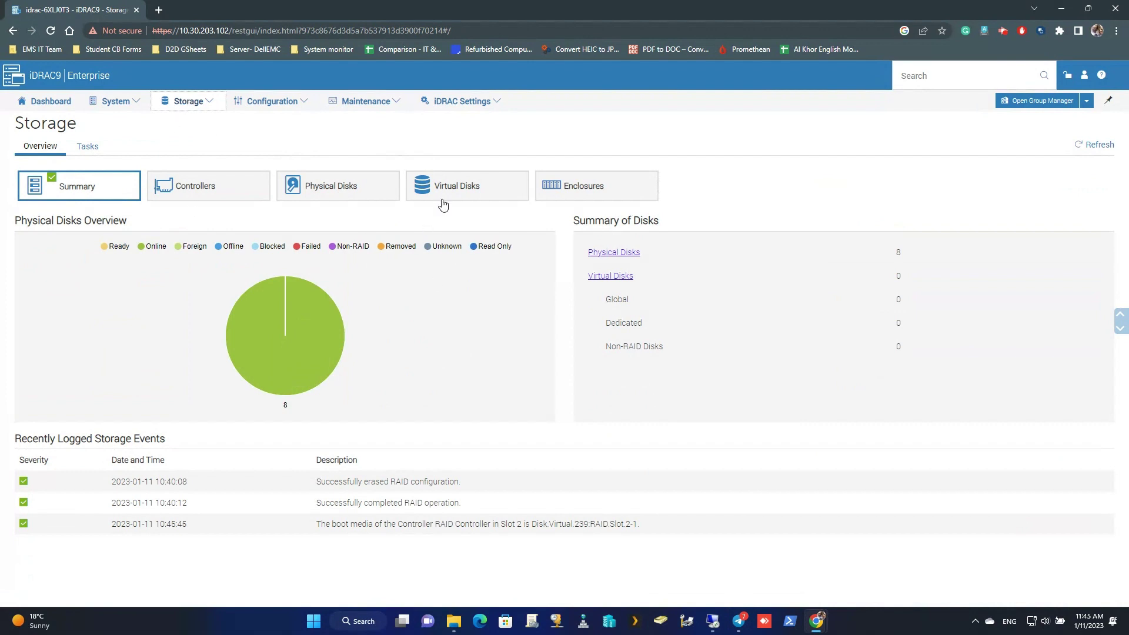
left_click(352, 191)
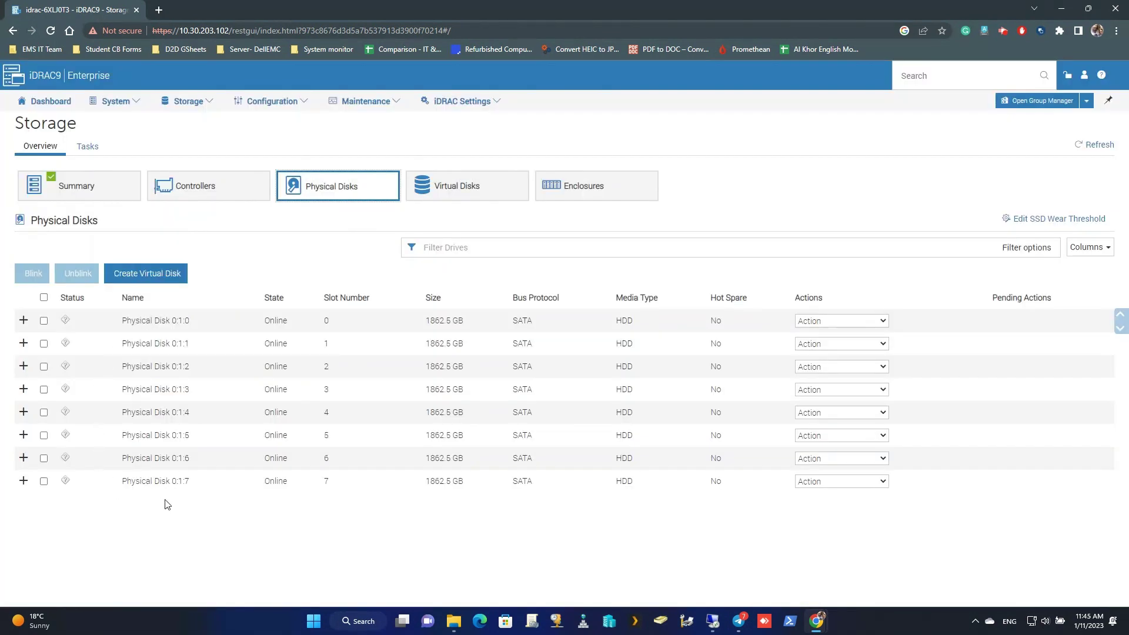
Step: Check the list of virtual disks in the iDRAC storage overview and reload the page
left_click(460, 192)
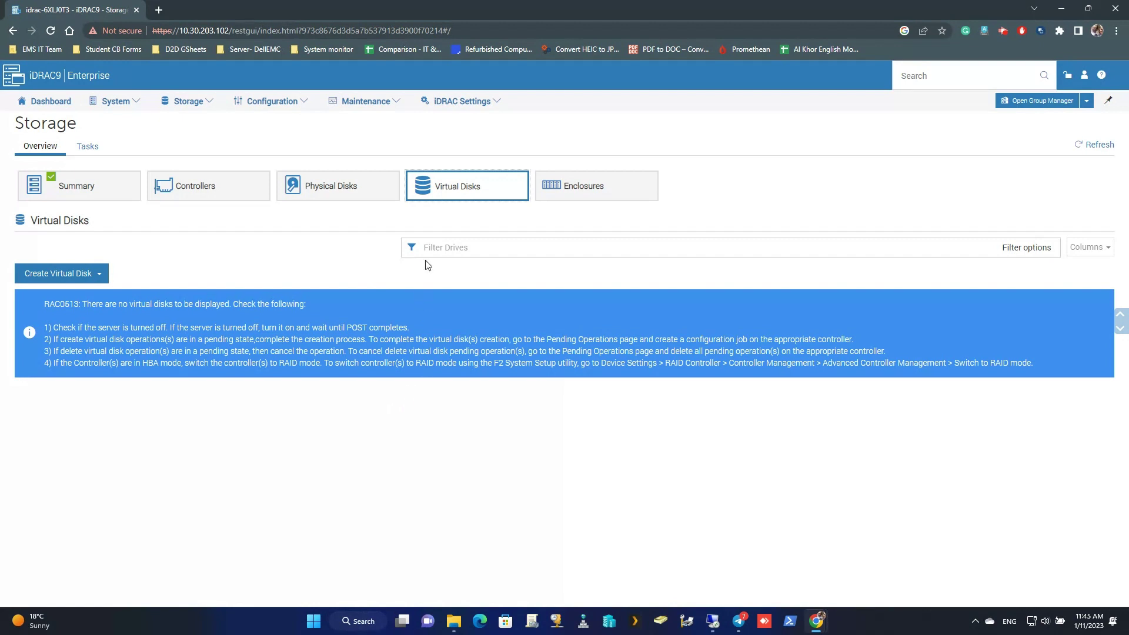
left_click(461, 179)
left_click(51, 30)
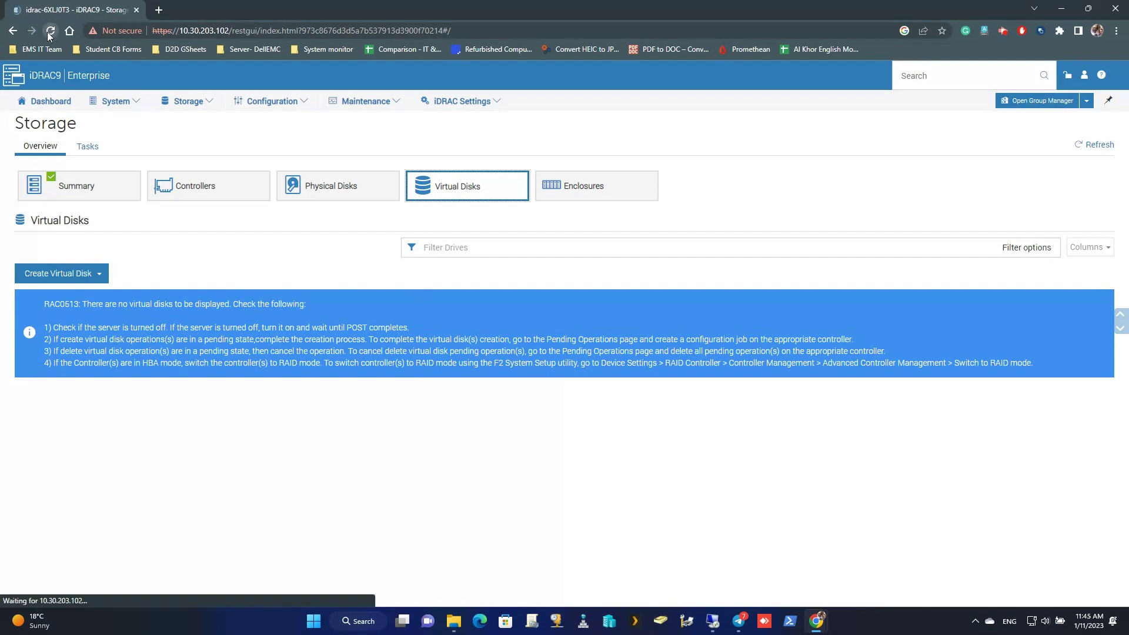